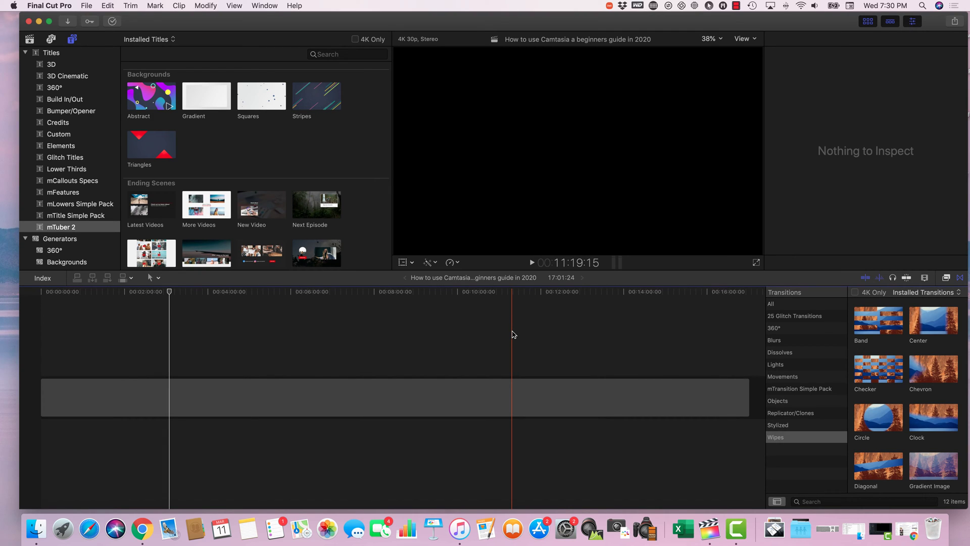
Step: Move the playhead earlier in the timeline, opening and closing the Help menu along the way
left_click(508, 337)
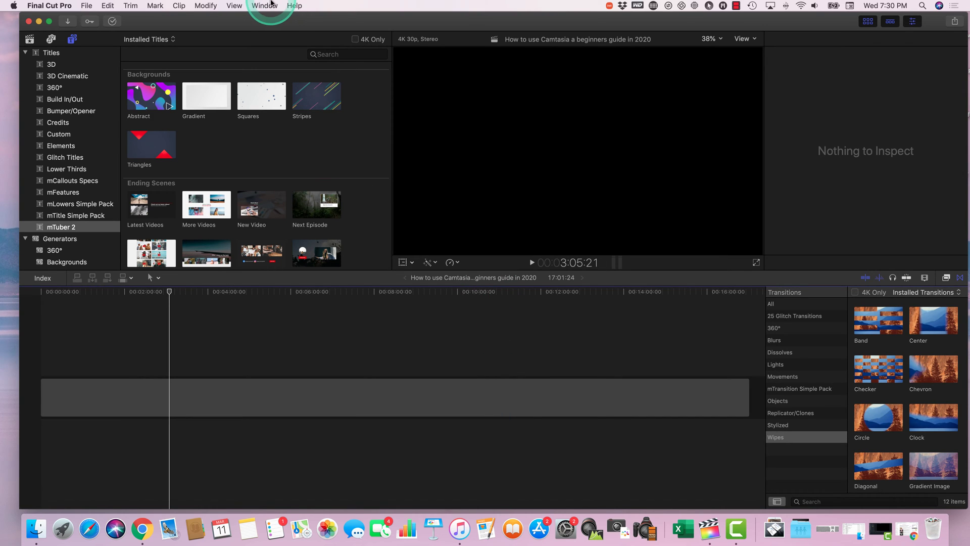
left_click(289, 9)
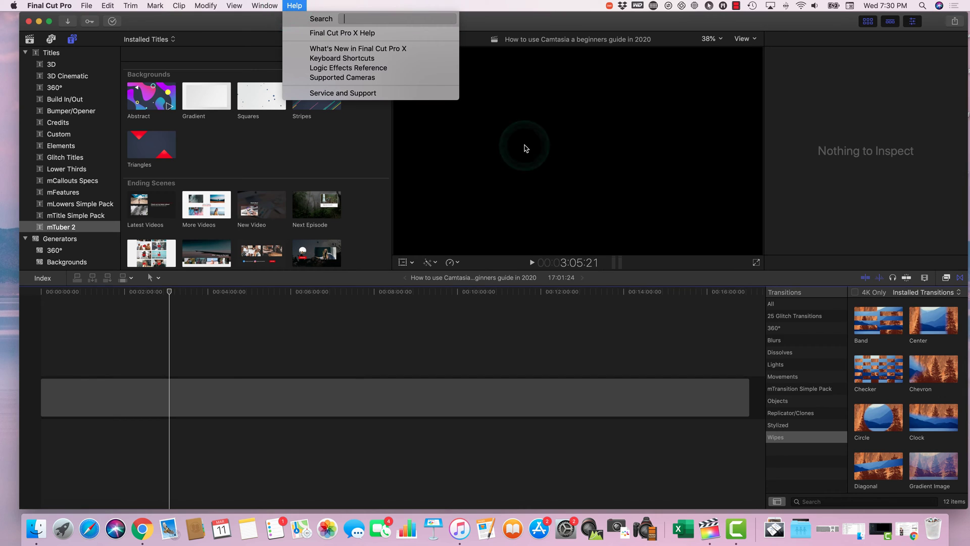
left_click(218, 34)
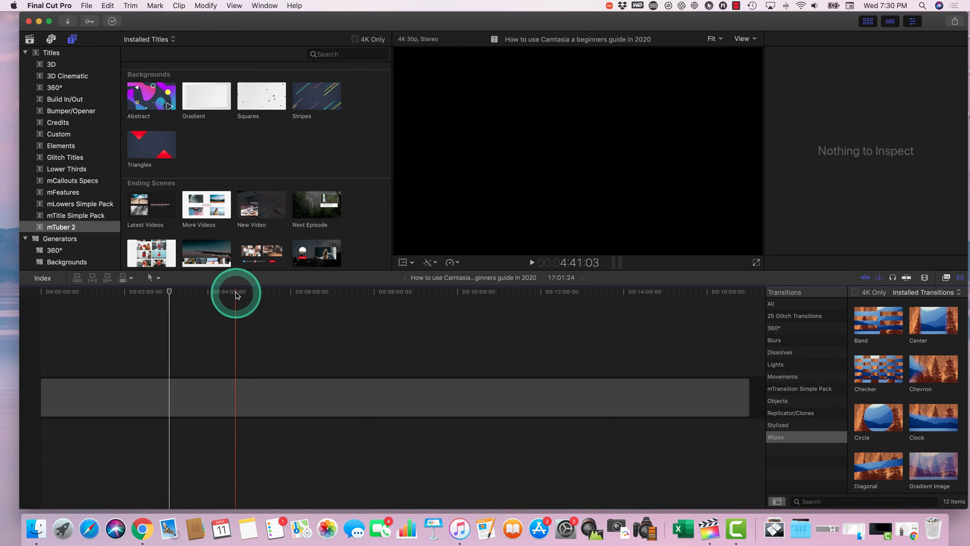
left_click(120, 335)
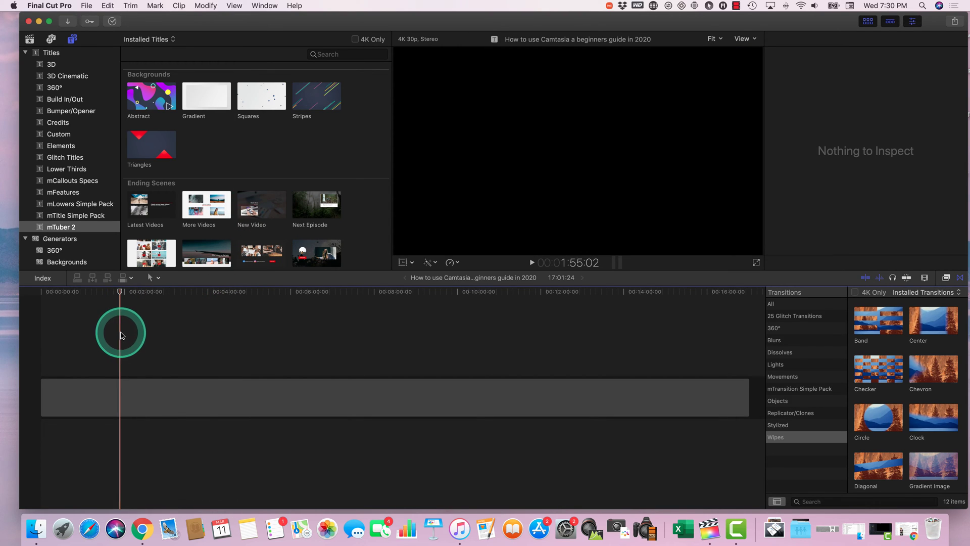
Step: Start a new project named 'video animation key framing' at 4K 3840x2160, 30p
left_click(86, 7)
mouse_move(97, 20)
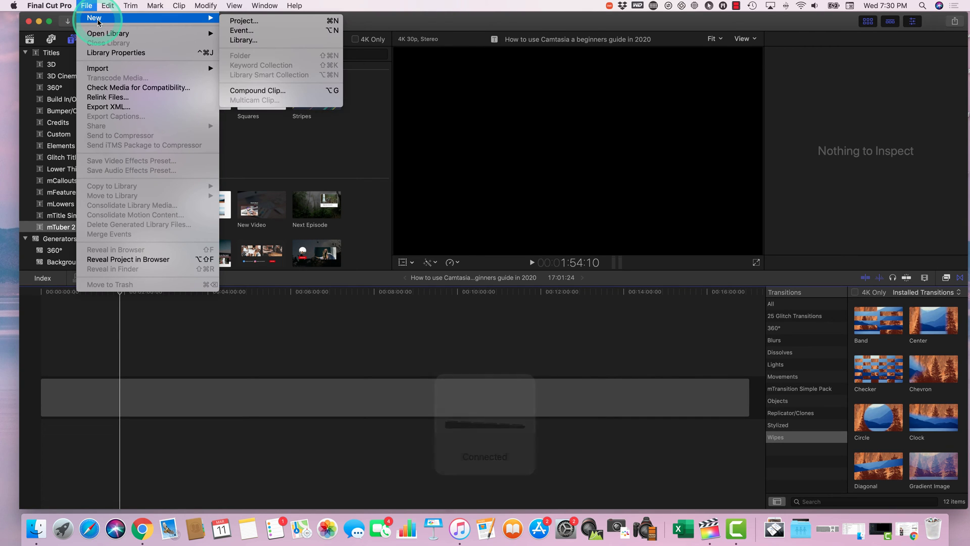
left_click(321, 21)
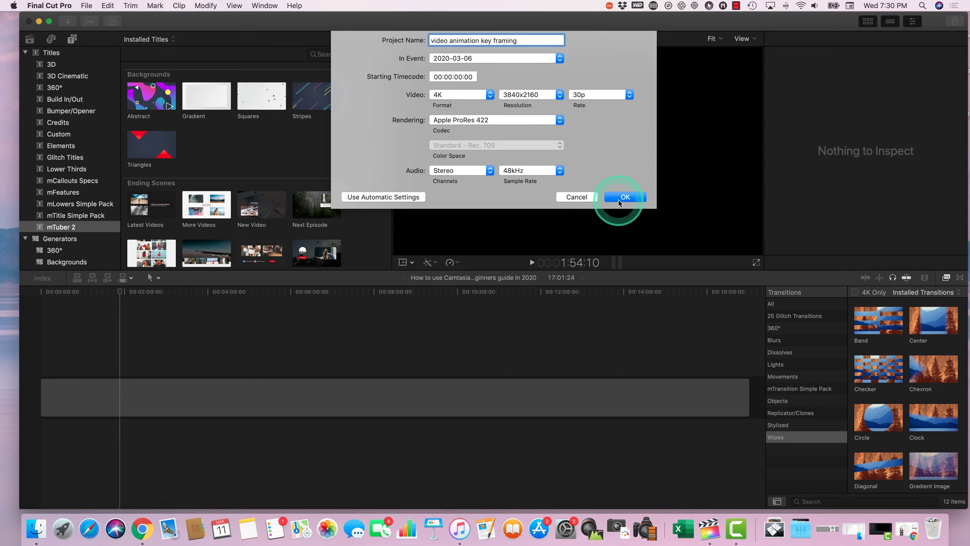
Step: Confirm the project, then add a white solid-color background stretched to 2:03:20 in the timeline
left_click(636, 199)
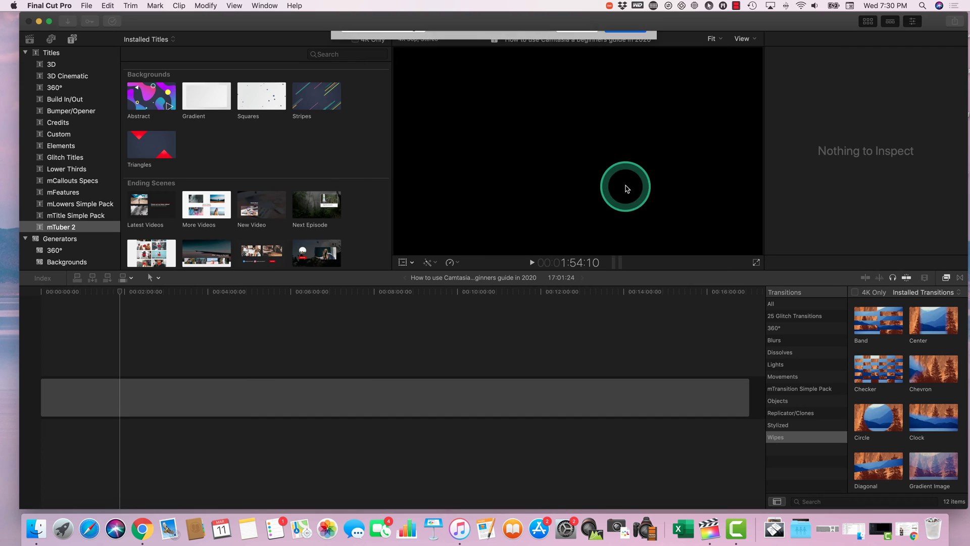
mouse_move(206, 128)
left_mouse_down()
mouse_move(80, 120)
mouse_move(73, 108)
mouse_move(76, 197)
mouse_move(64, 188)
mouse_move(68, 203)
mouse_move(47, 190)
mouse_move(179, 185)
left_mouse_up()
scroll(180, 186, "up", 10)
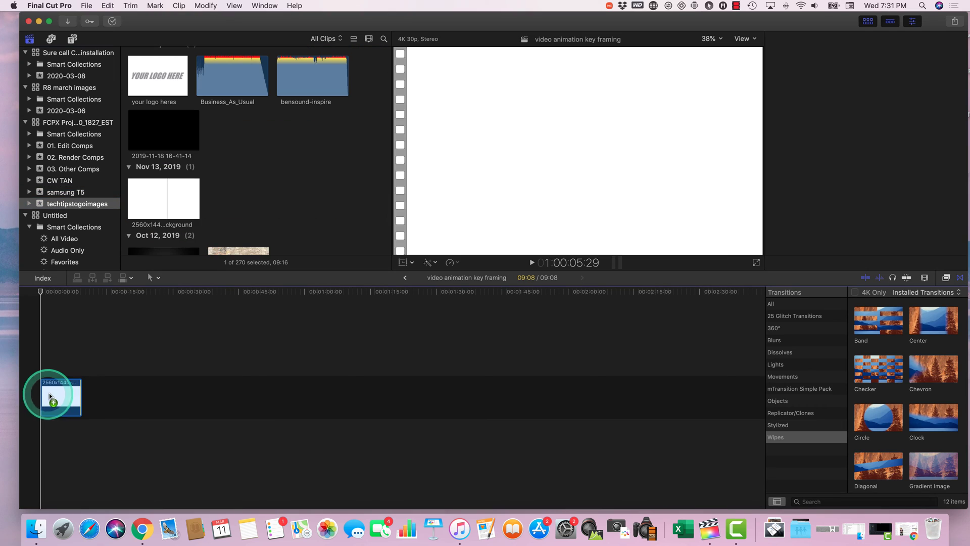
left_click_drag(54, 393, 582, 384)
left_click(268, 349)
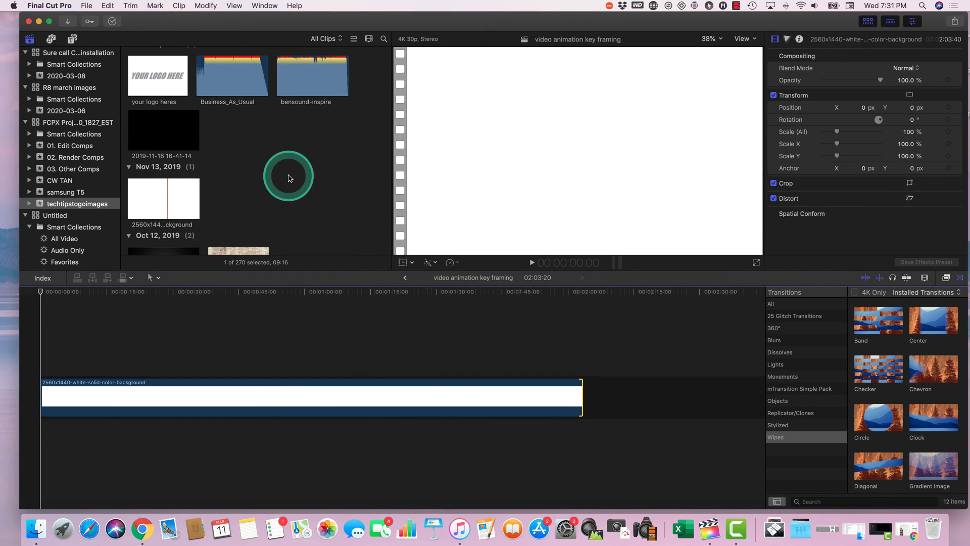
Step: From the Titles sidebar, place the Custom title above the white background near 0:40
left_click(72, 39)
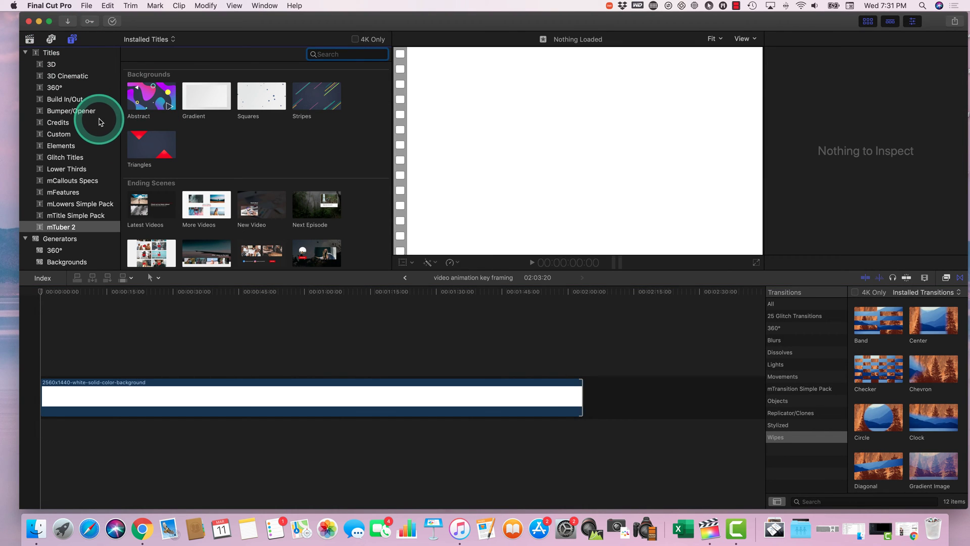
left_click(55, 54)
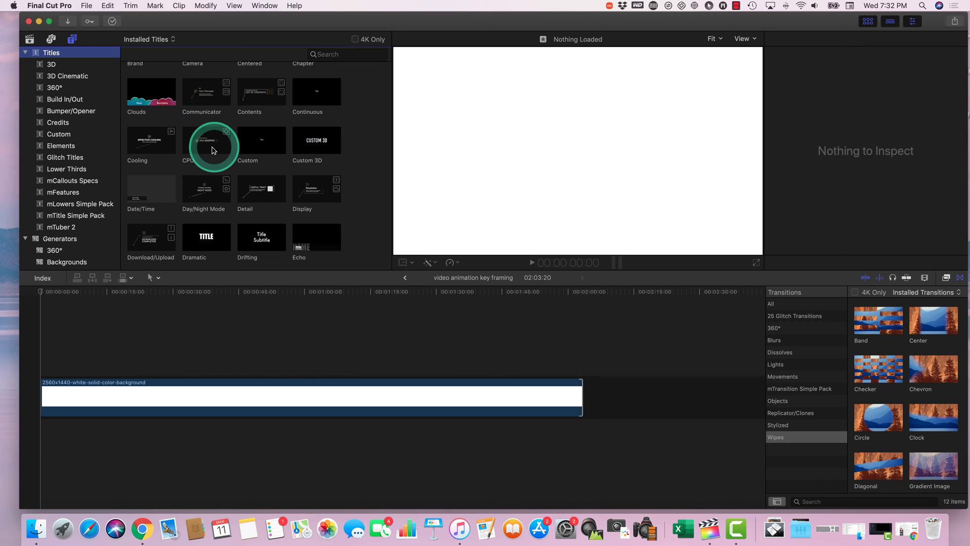
left_click(252, 147)
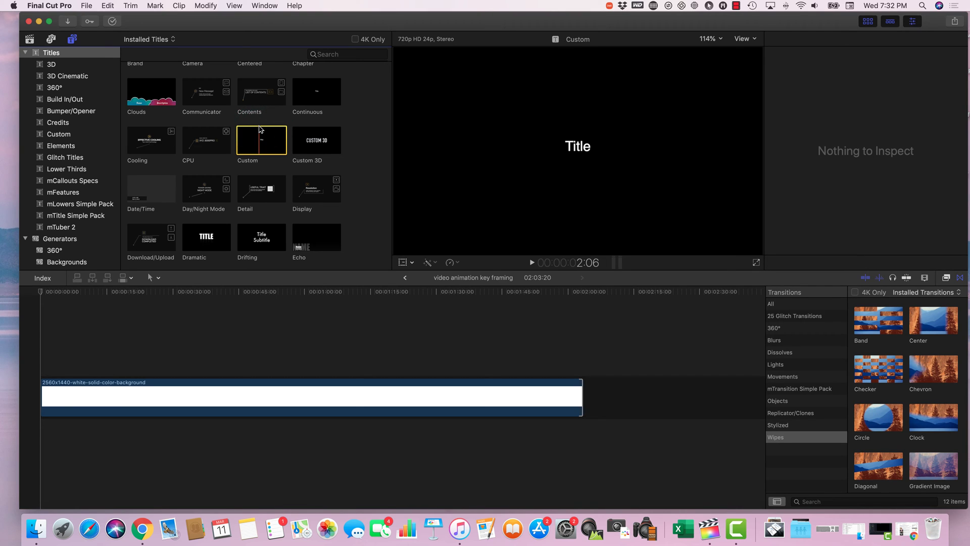
left_click_drag(259, 131, 293, 371)
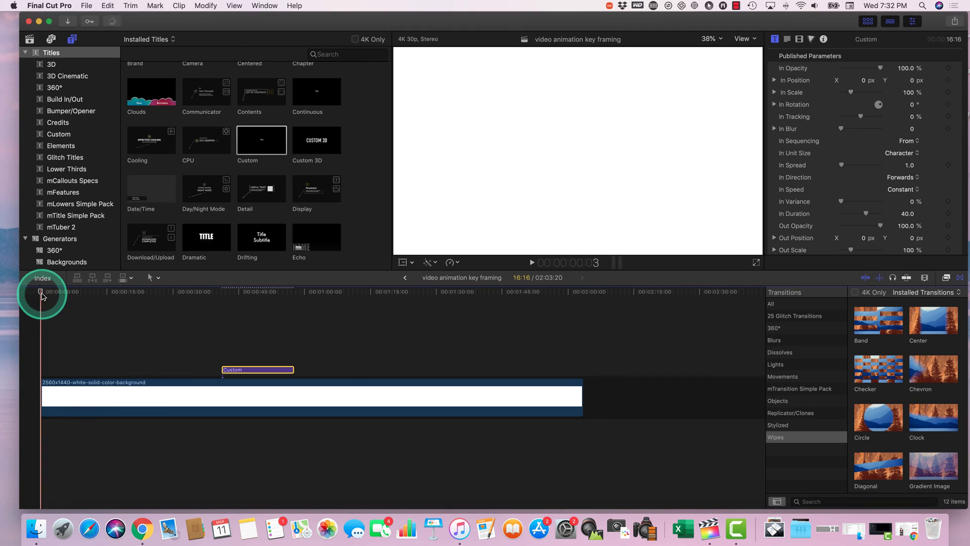
Step: At about 35 seconds, edit the Custom title so its text reads 'Video Animation'
left_click_drag(43, 293, 228, 309)
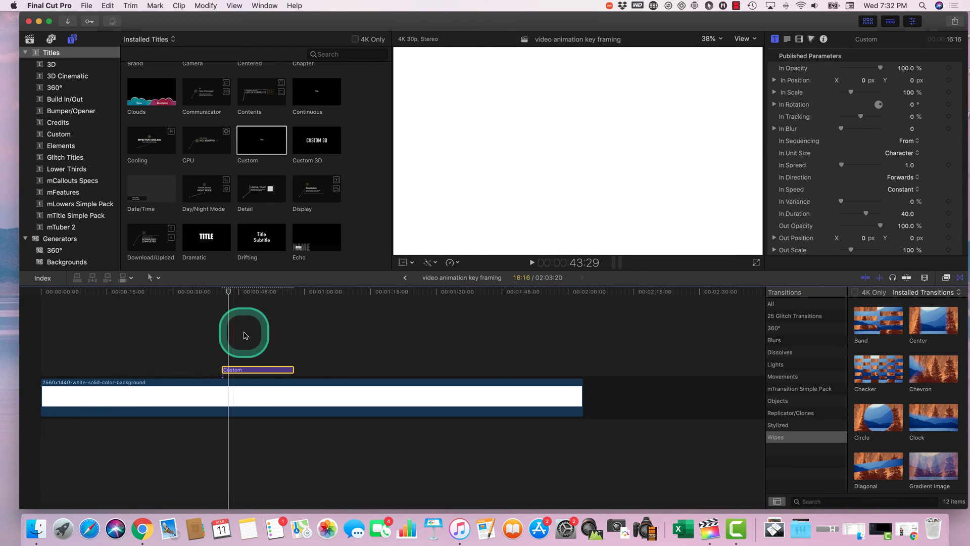
left_click(248, 369)
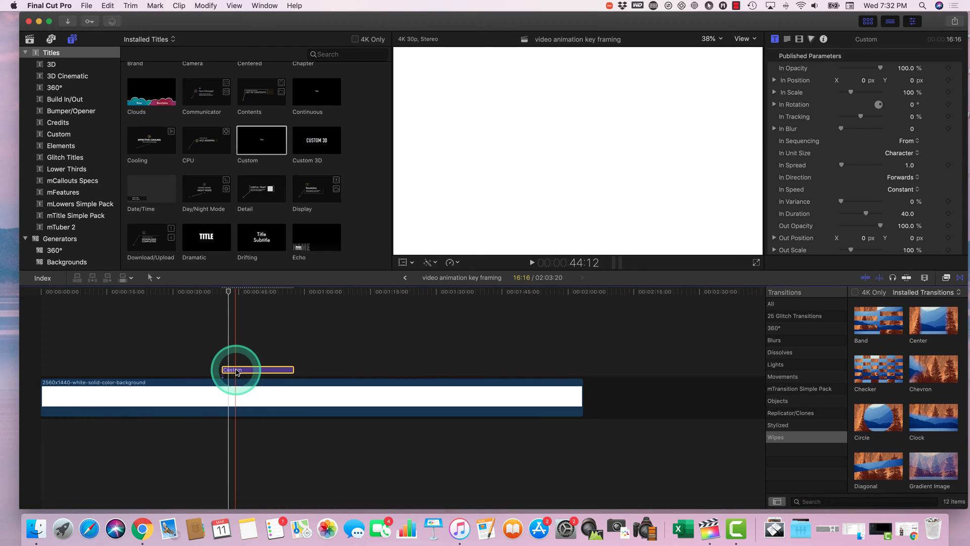
double_click(259, 365)
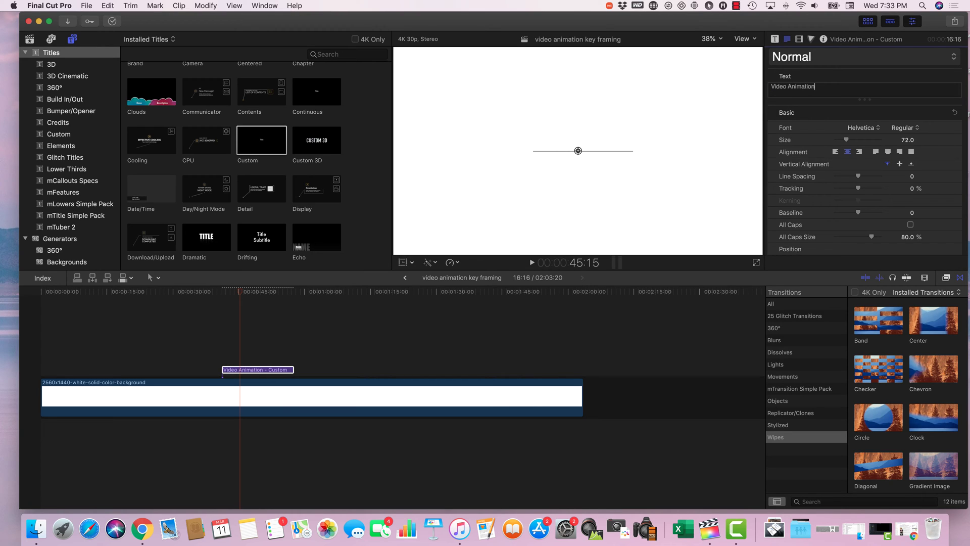
Step: Enlarge the title text to size 136 after dismissing the text preset options
left_click(886, 60)
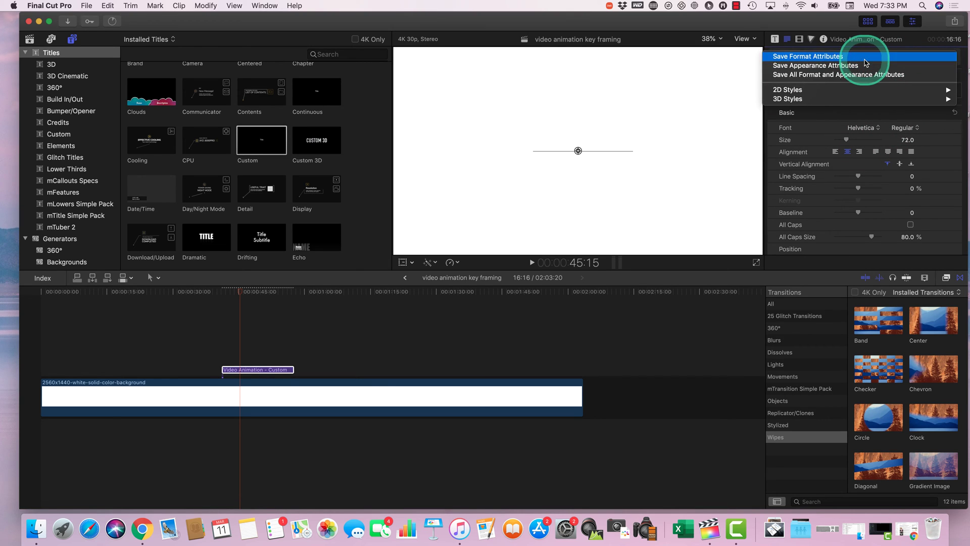
left_click(865, 58)
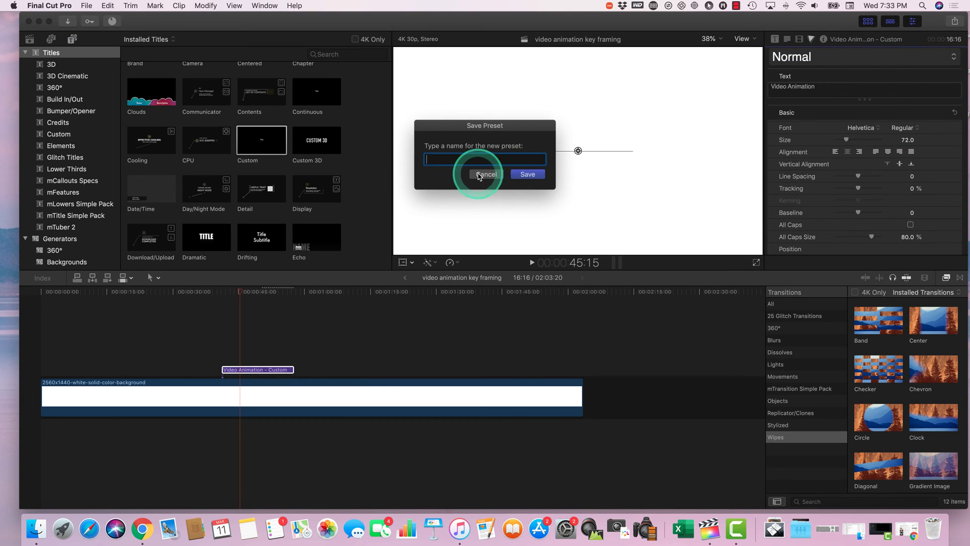
left_click(479, 174)
scroll(828, 132, "down", 2)
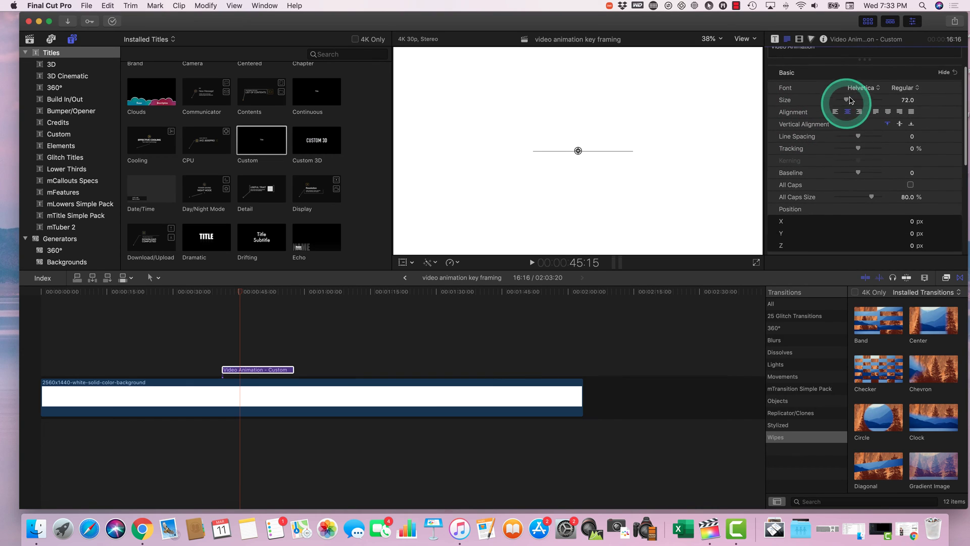
left_click_drag(850, 100, 859, 102)
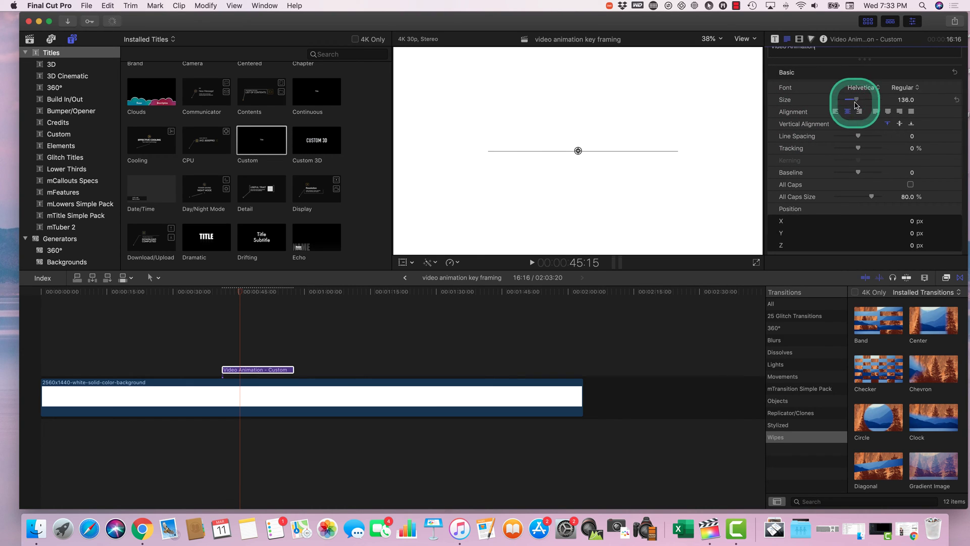
Step: Turn on 3D Text and give the title a shiny magenta (pink) substance colour
scroll(844, 113, "down", 8)
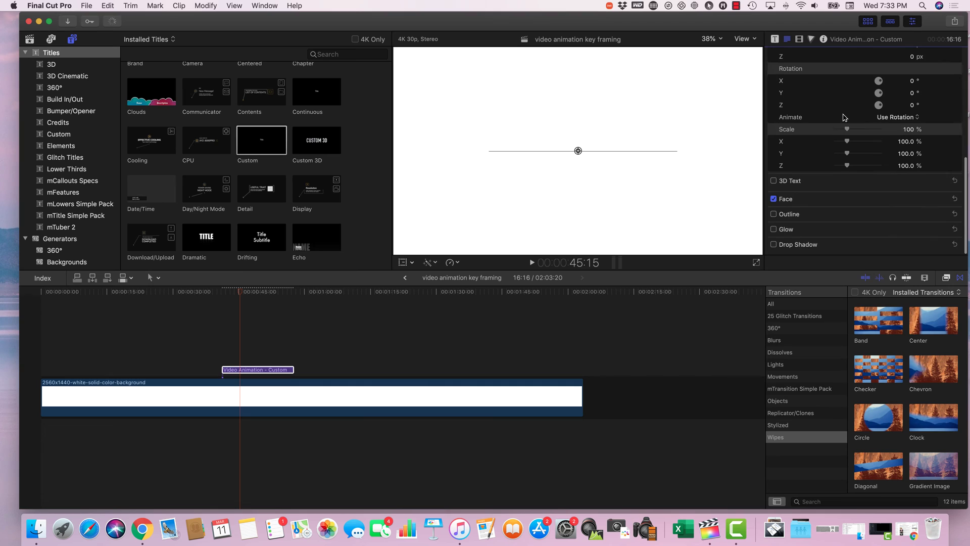
left_click(773, 186)
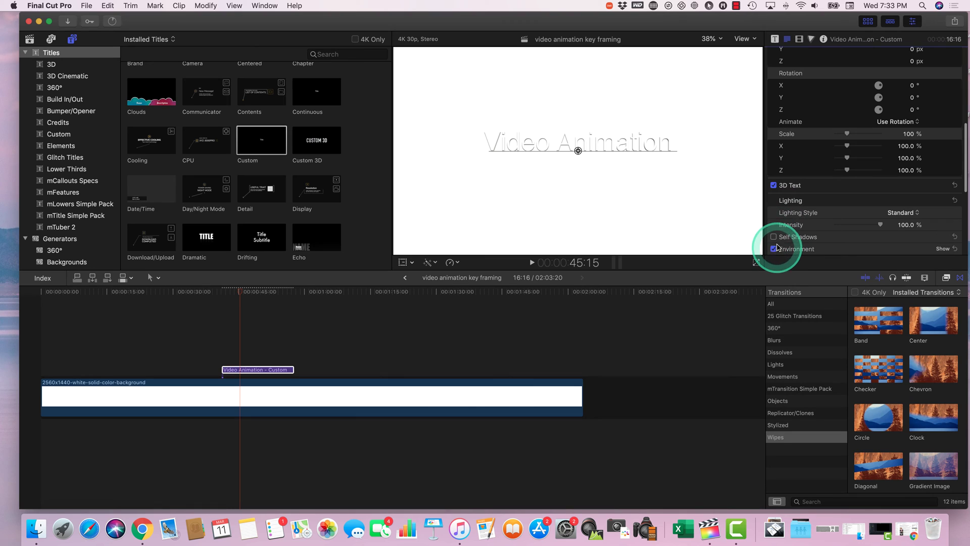
scroll(776, 247, "down", 5)
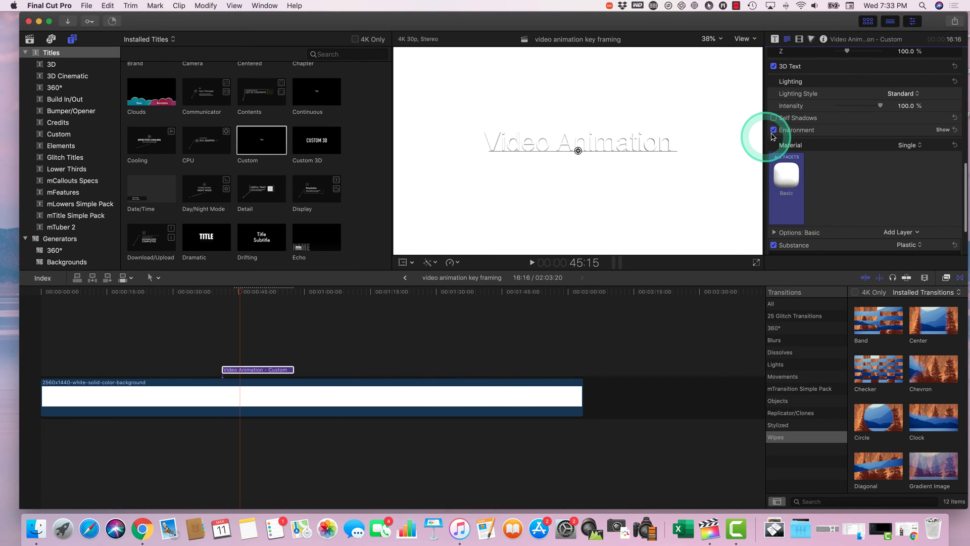
scroll(783, 144, "down", 3)
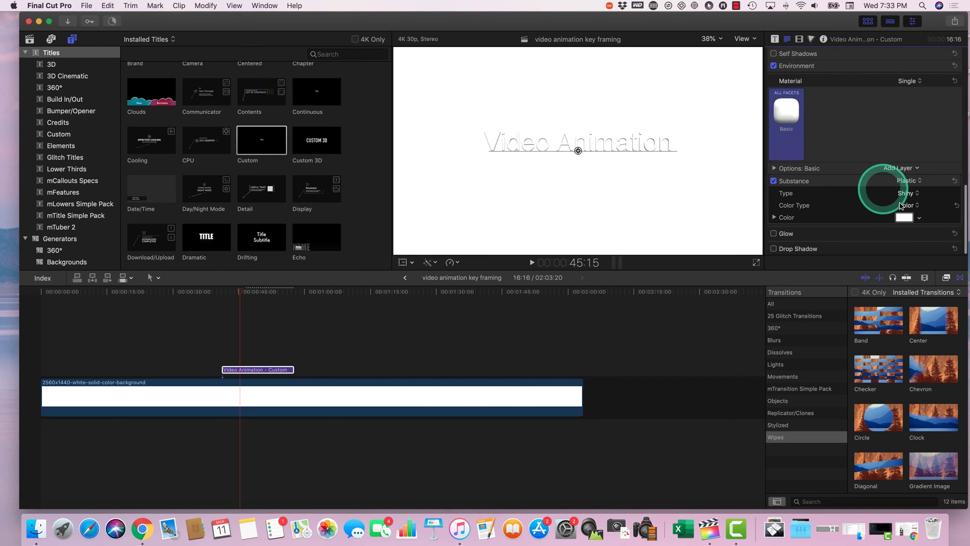
left_click(920, 217)
left_click_drag(922, 252, 907, 309)
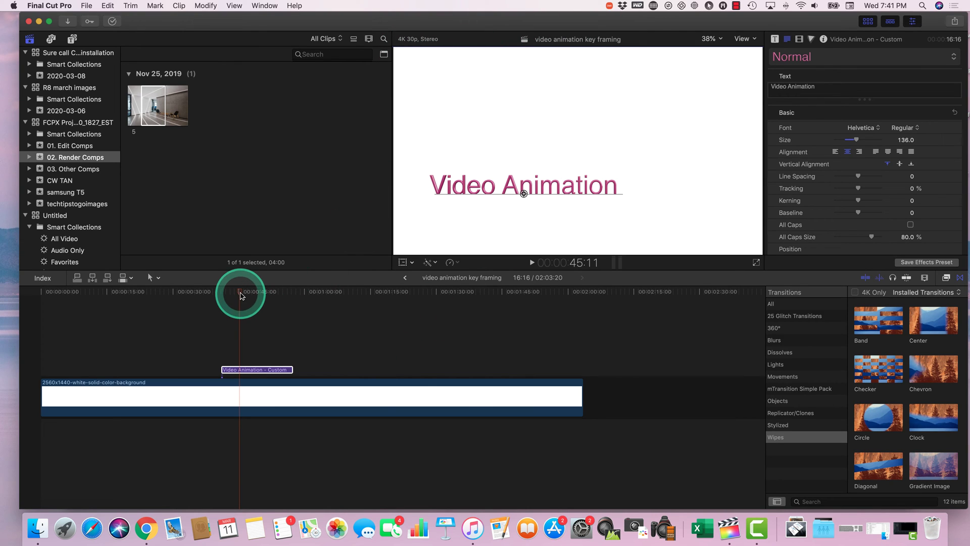
Step: With the playhead near 43 seconds, enable Transform handles on the title in the viewer
left_click_drag(239, 296, 228, 310)
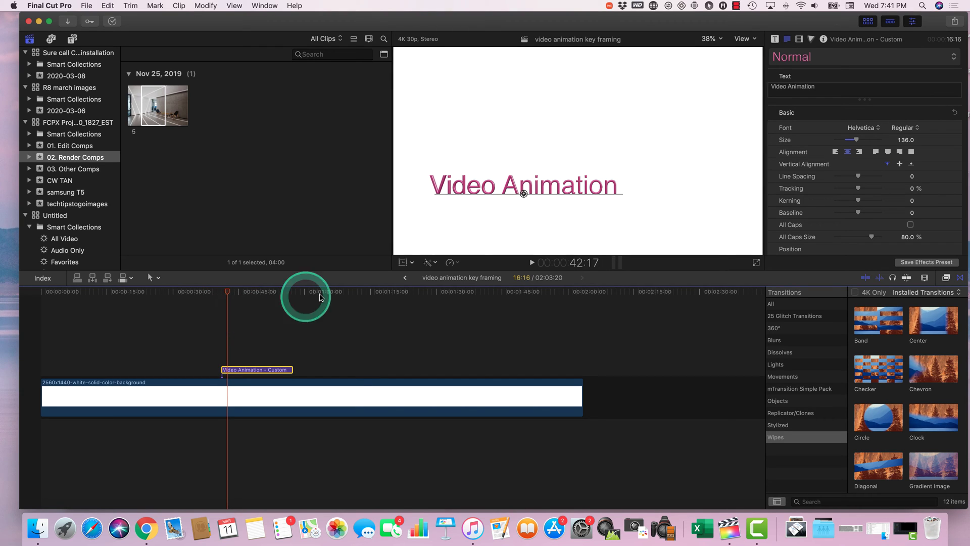
left_click(413, 262)
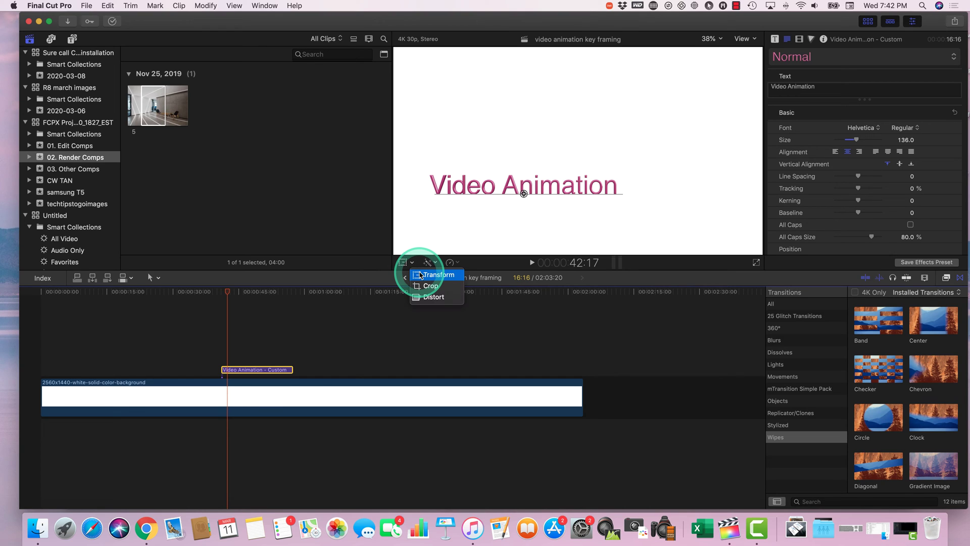
left_click(418, 274)
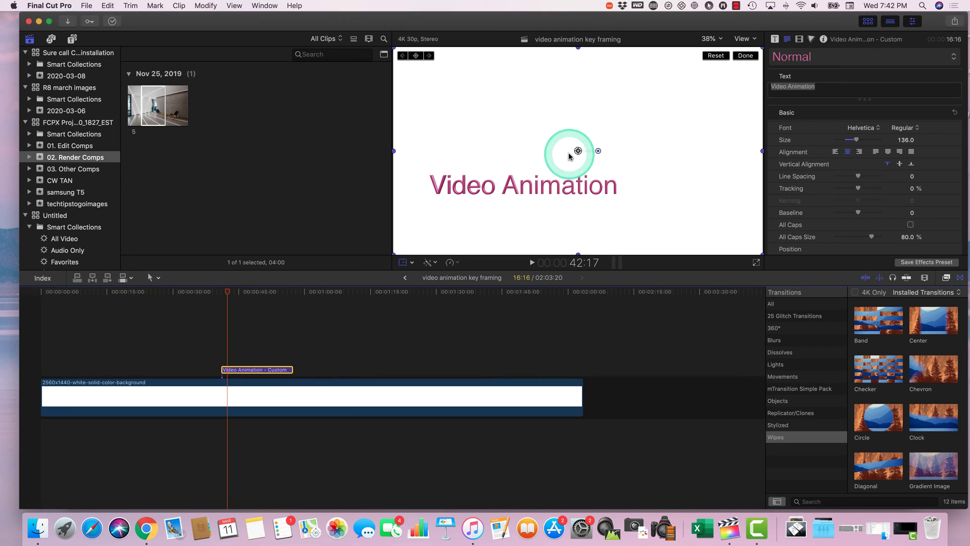
Step: At the title's first frame, drag the title left to about X -1920 px, mostly off-frame
left_click_drag(578, 151, 541, 168)
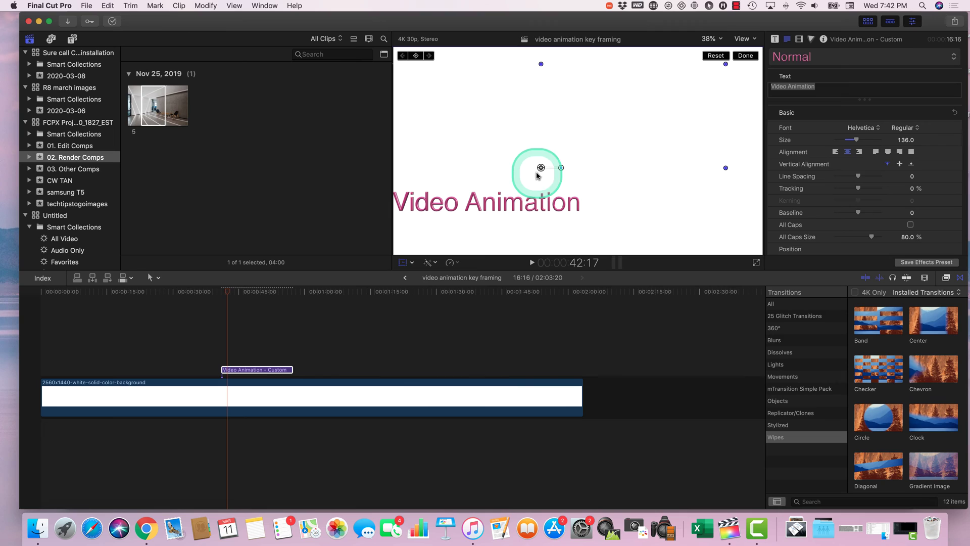
left_click(227, 296)
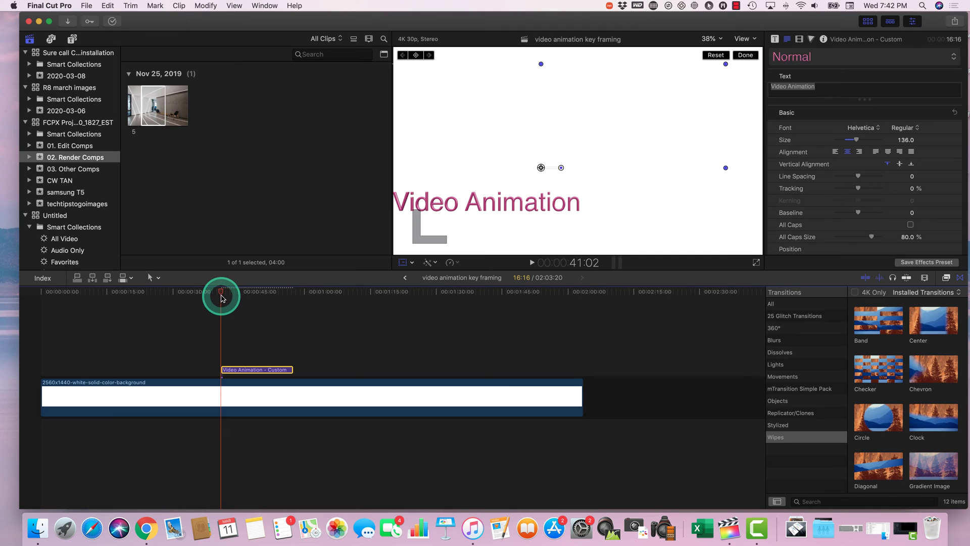
left_click(221, 297)
left_click_drag(540, 168, 395, 156)
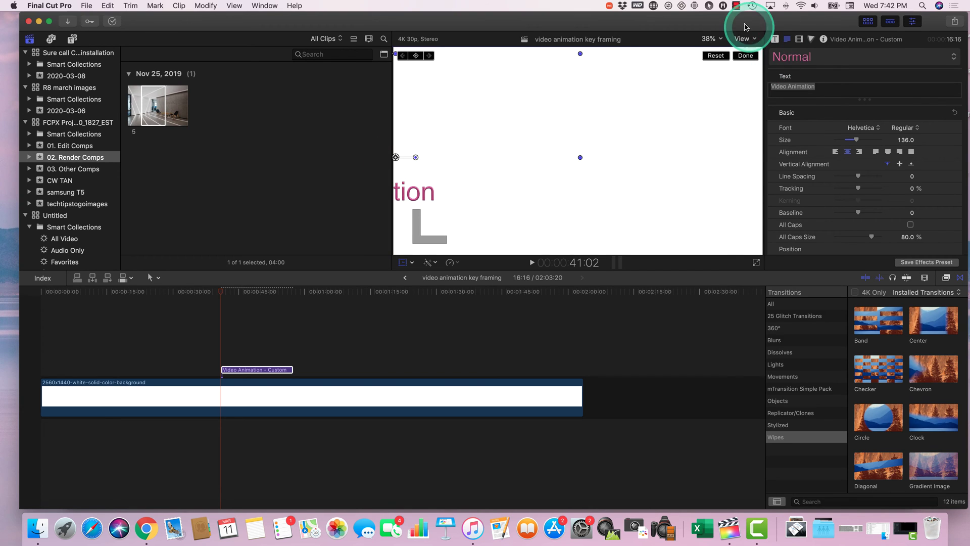
Step: Zoom the viewer out to 25% to see the title beyond the frame's left edge
left_click(721, 39)
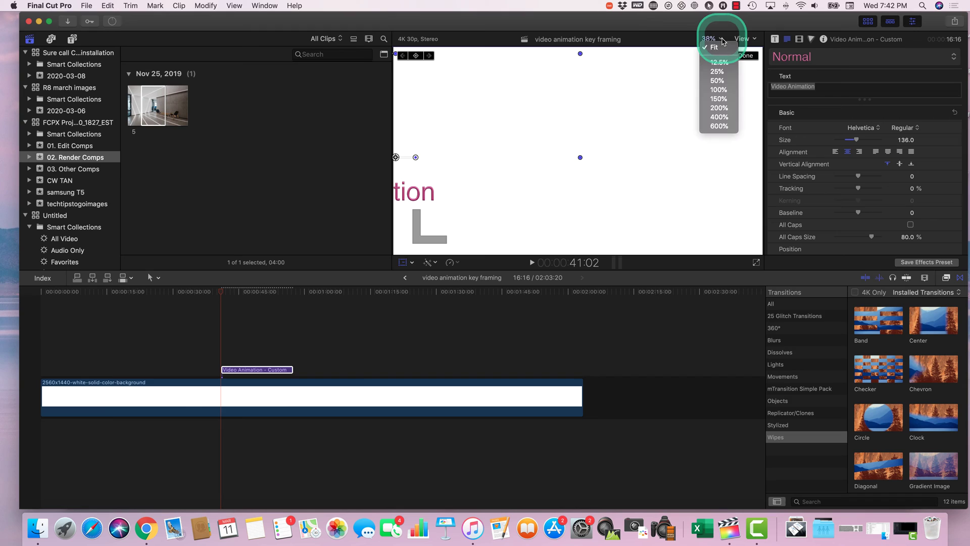
left_click(712, 72)
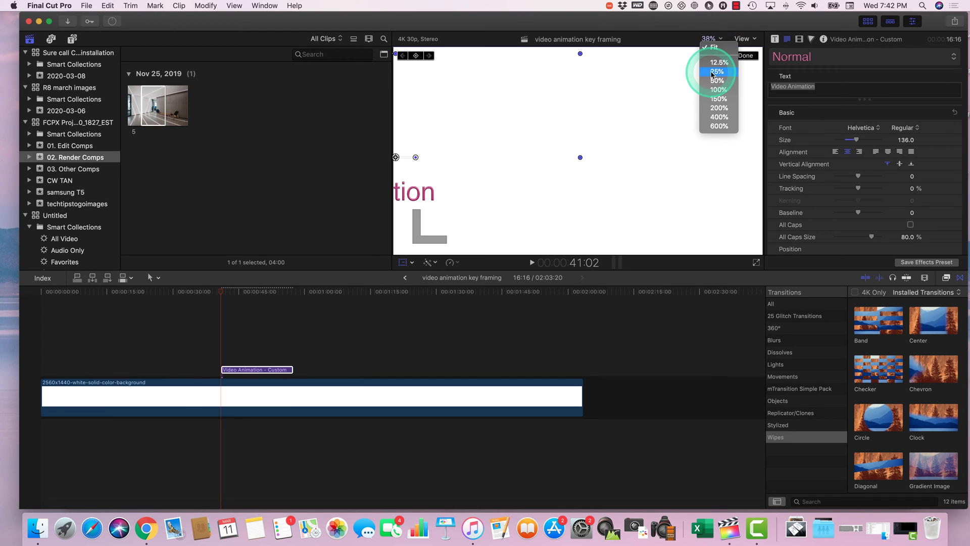
left_click(717, 40)
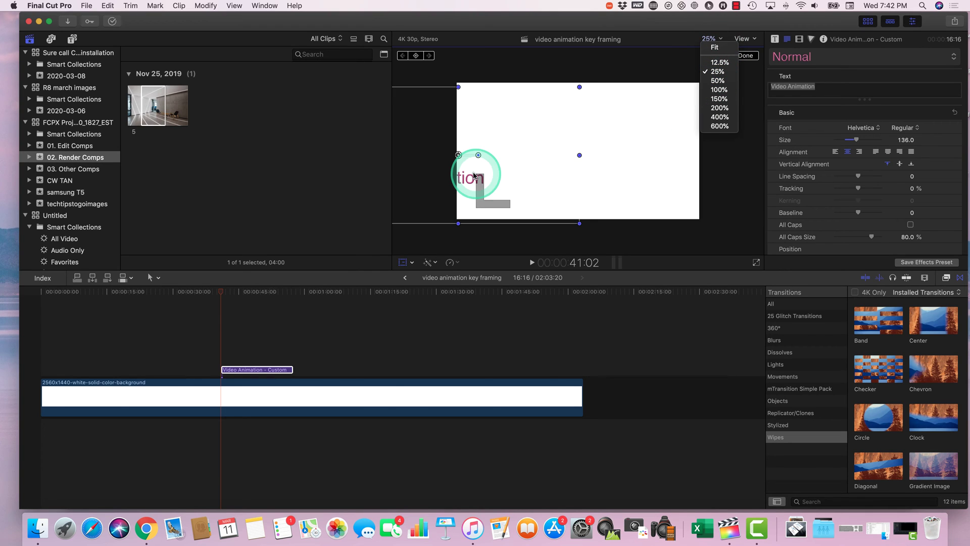
Step: Nudge the title to X -1920, Y -208 px and mark it with a position keyframe
left_click(448, 156)
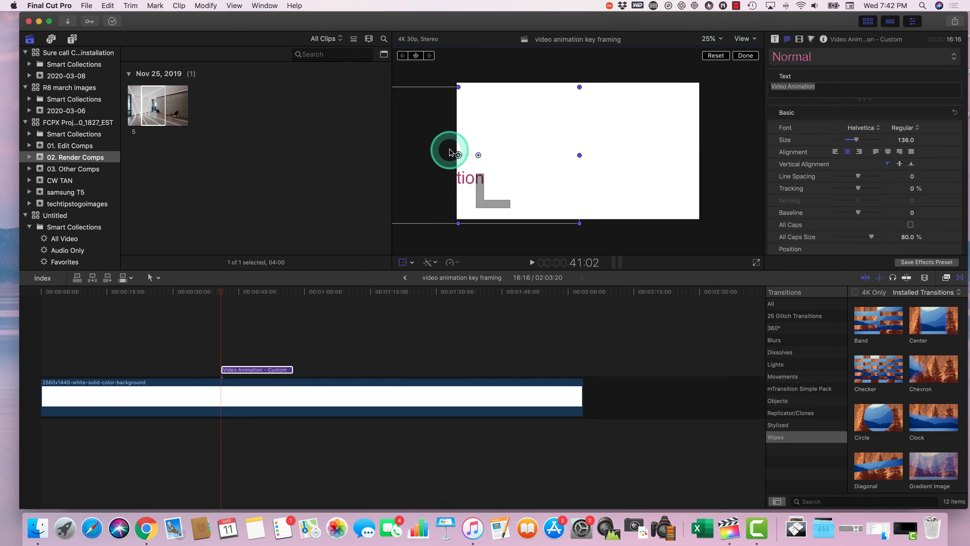
mouse_move(458, 155)
left_mouse_down()
mouse_move(470, 130)
mouse_move(457, 165)
left_mouse_up()
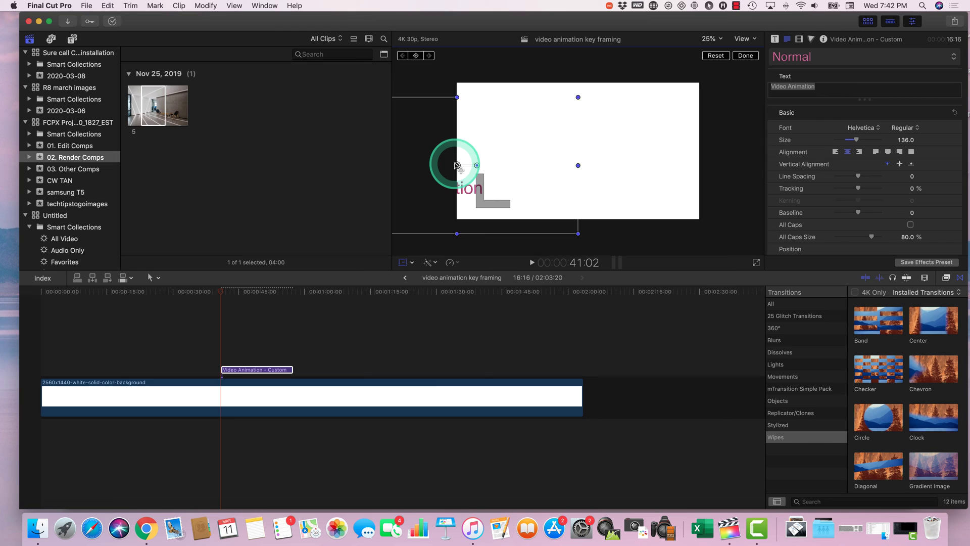
left_click(420, 59)
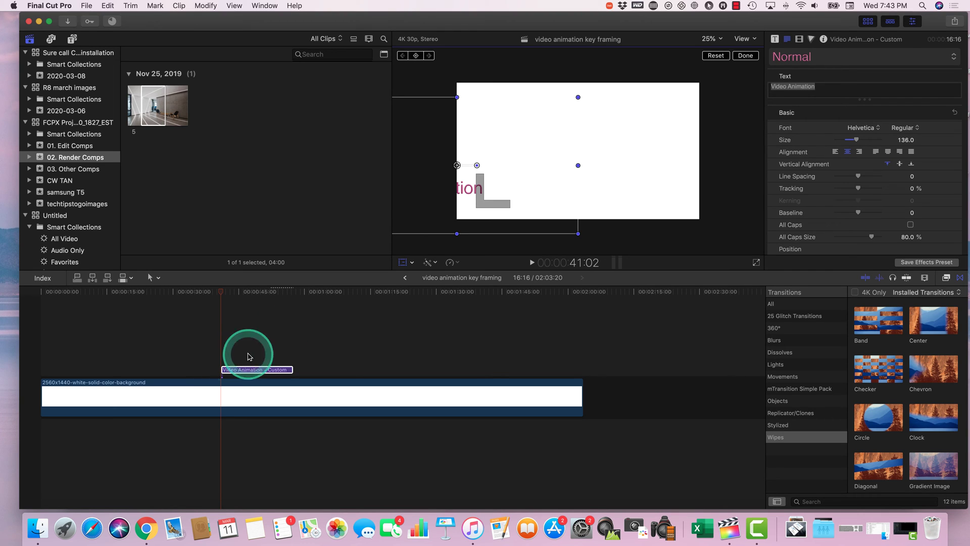
left_click(450, 164)
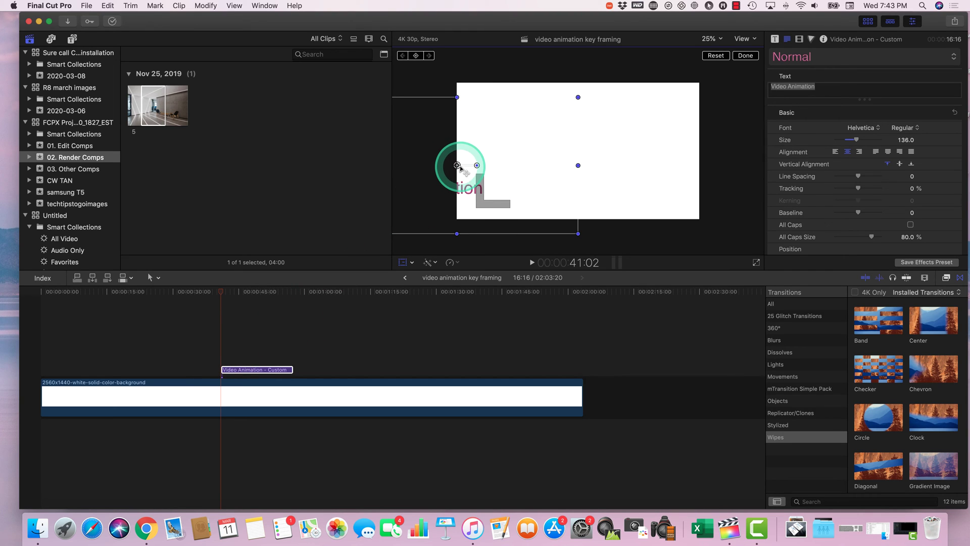
Step: Add the starting position keyframe, then lengthen the title clip to 27:21, ending near 1:00
left_click(415, 56)
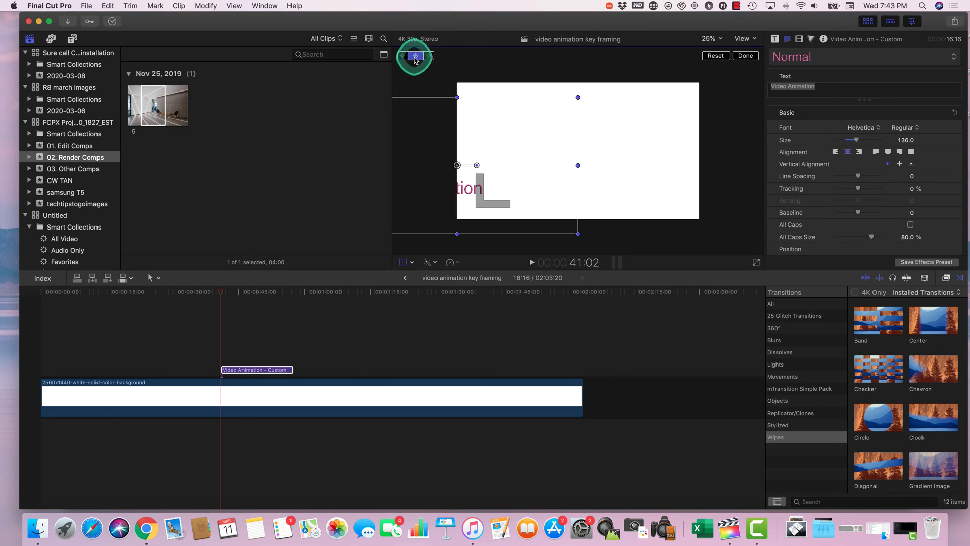
left_click(269, 324)
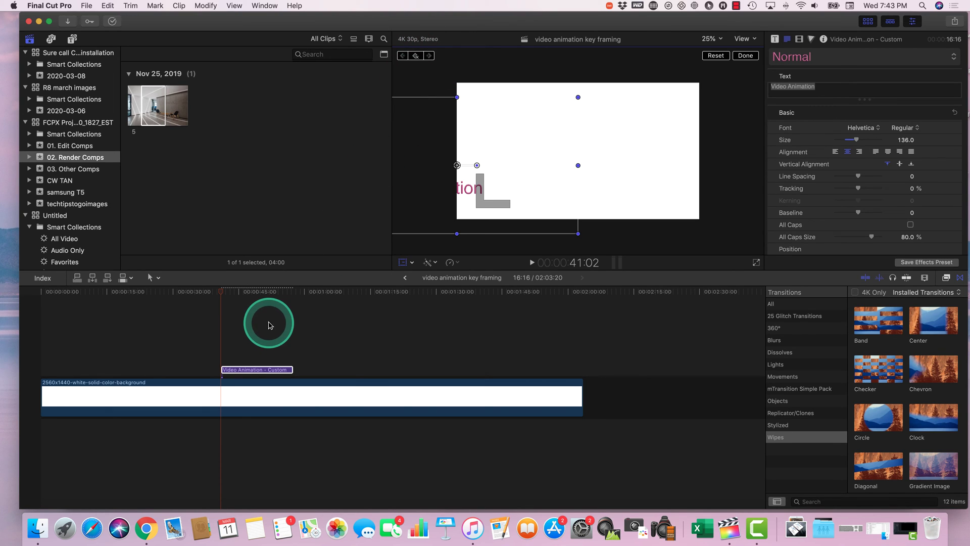
left_click(219, 296)
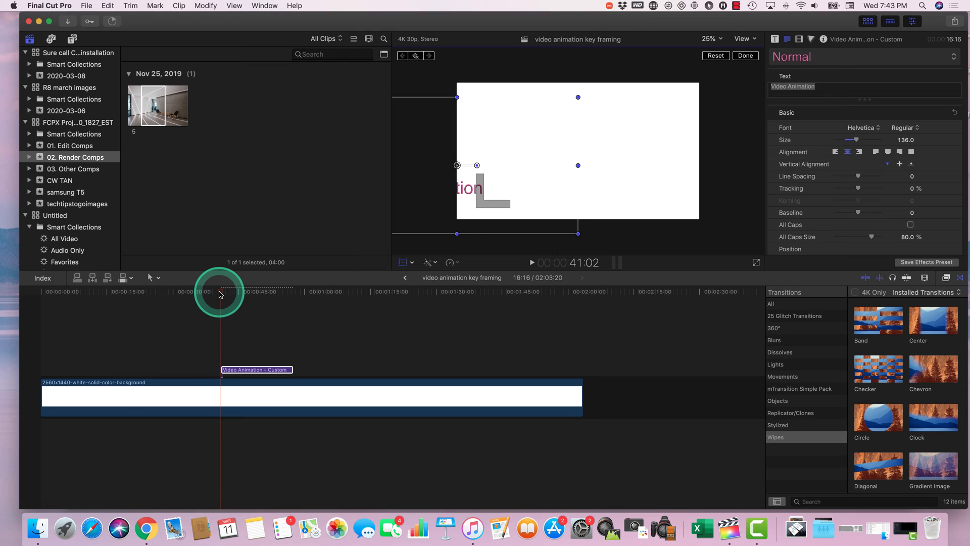
left_click(222, 293)
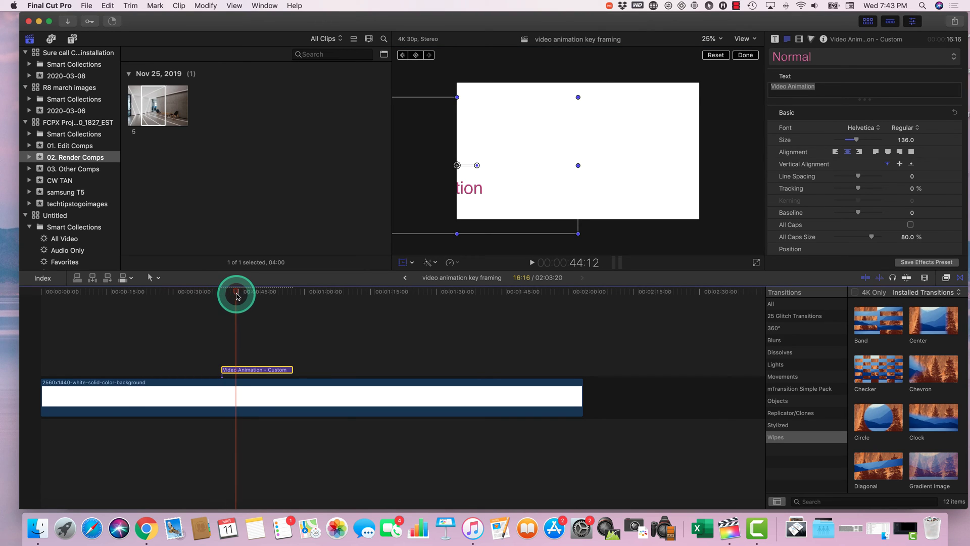
left_click_drag(237, 295, 340, 299)
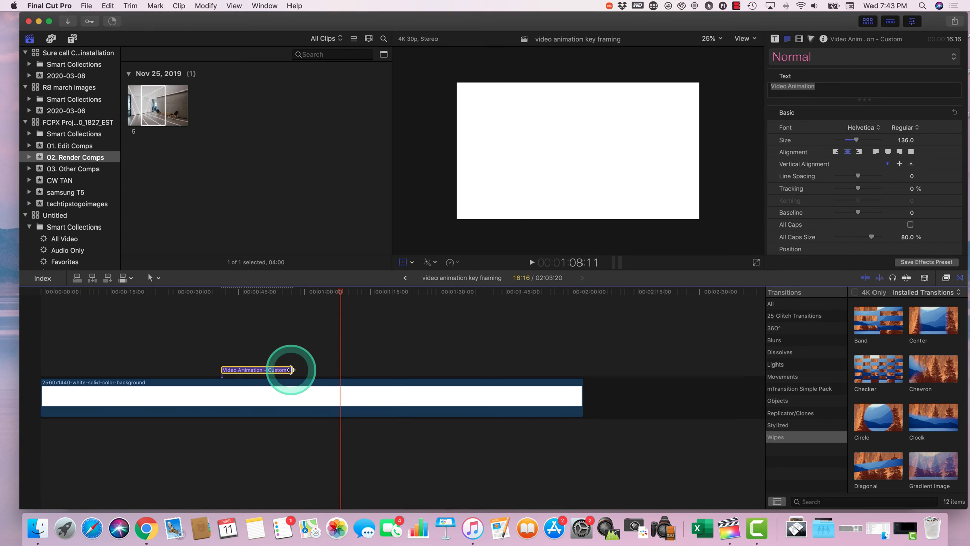
left_click_drag(291, 369, 340, 372)
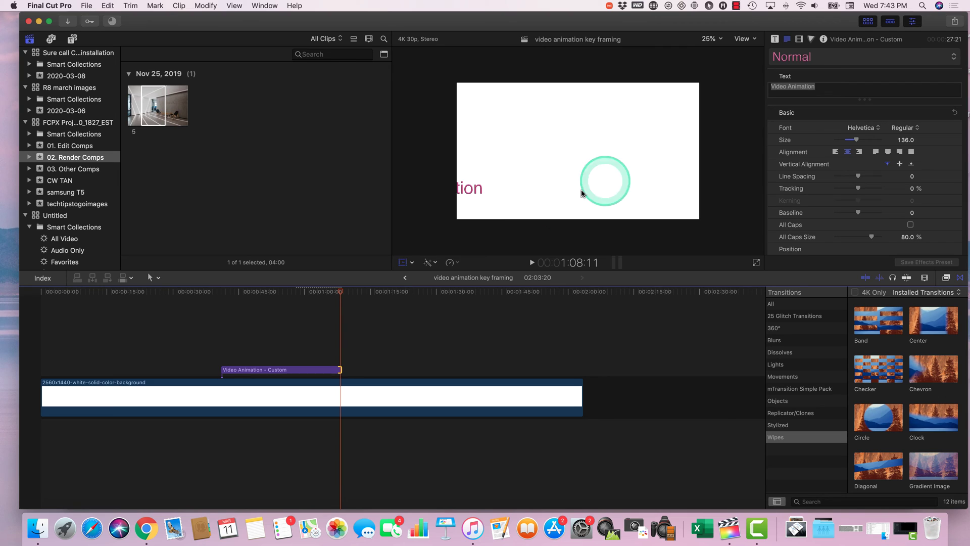
Step: At the clip's end, move the title to the top-right corner at X 1448, Y 1229 px
left_click(341, 296)
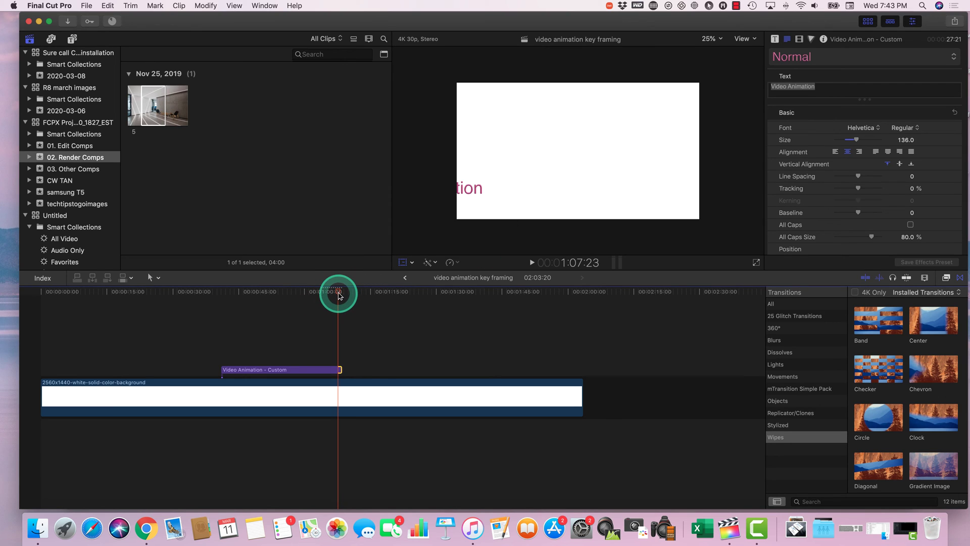
mouse_move(333, 298)
left_mouse_down()
mouse_move(314, 299)
mouse_move(342, 307)
left_mouse_up()
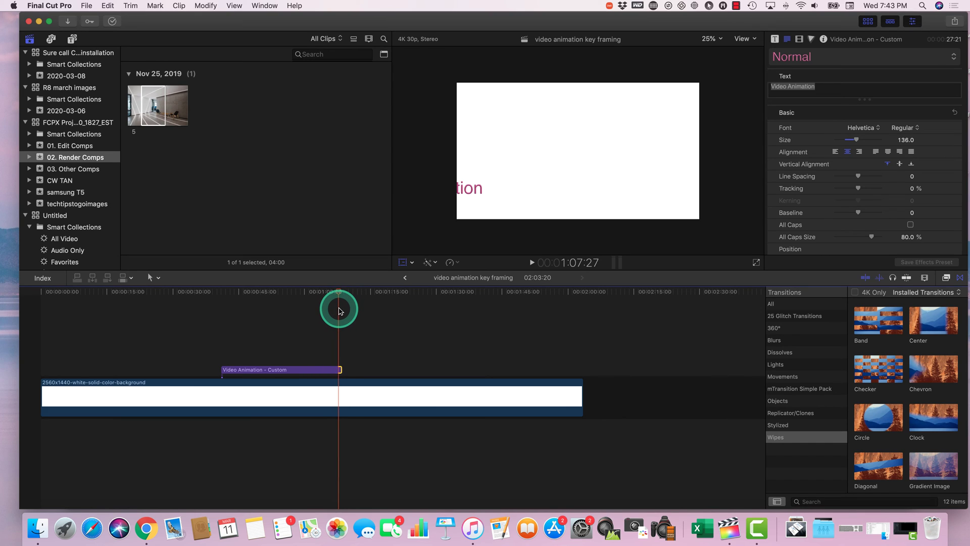
left_click(326, 370)
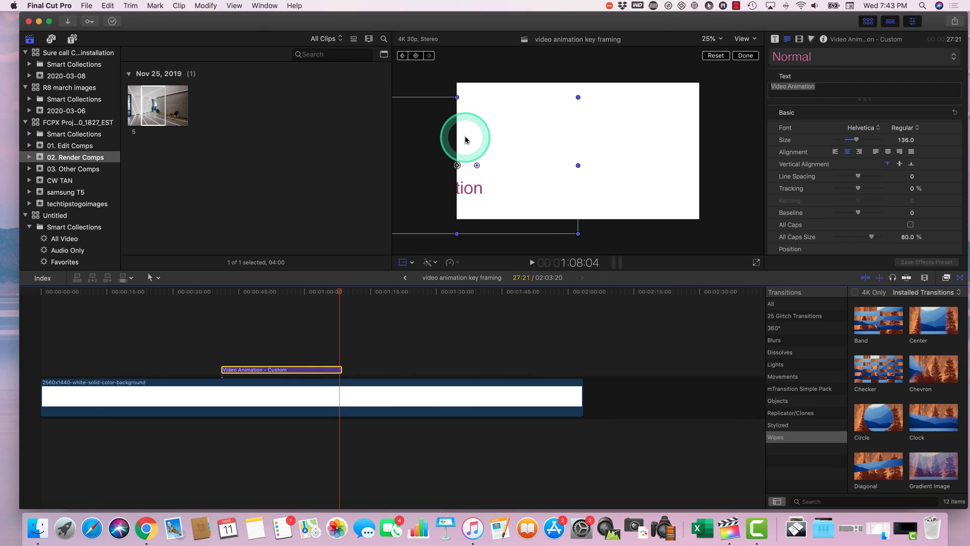
left_click_drag(457, 165, 669, 74)
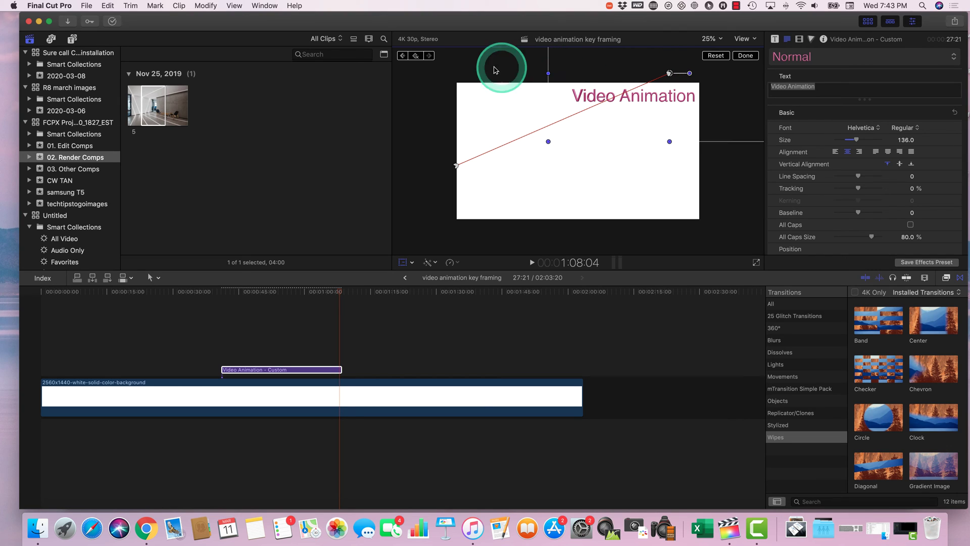
left_click(747, 57)
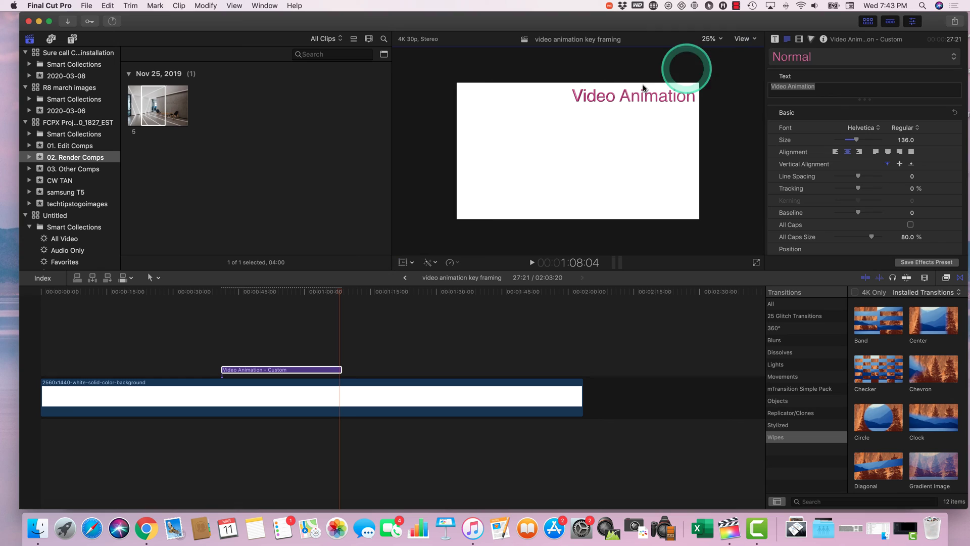
Step: Scrub and play back to preview the title gliding from the left edge to the top-right
left_click_drag(353, 295, 211, 309)
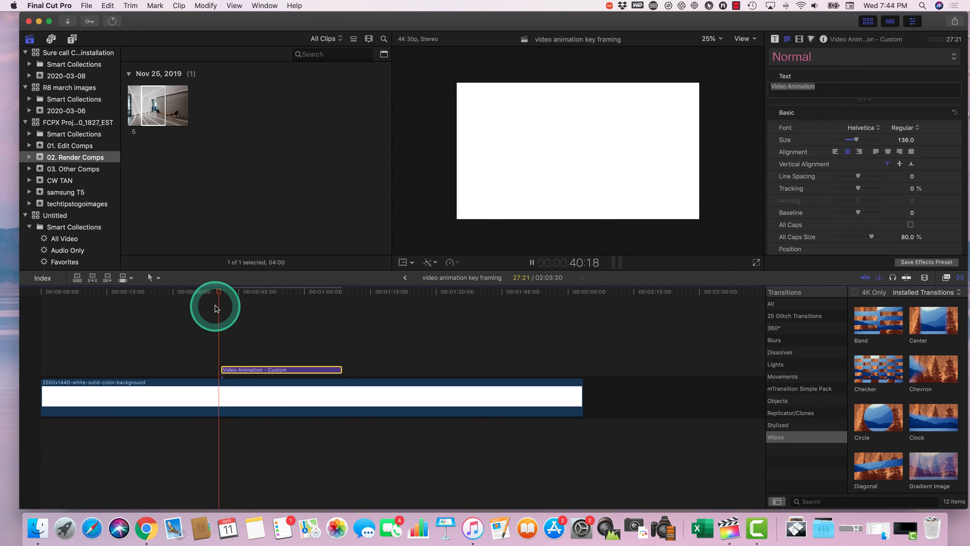
left_click(215, 308)
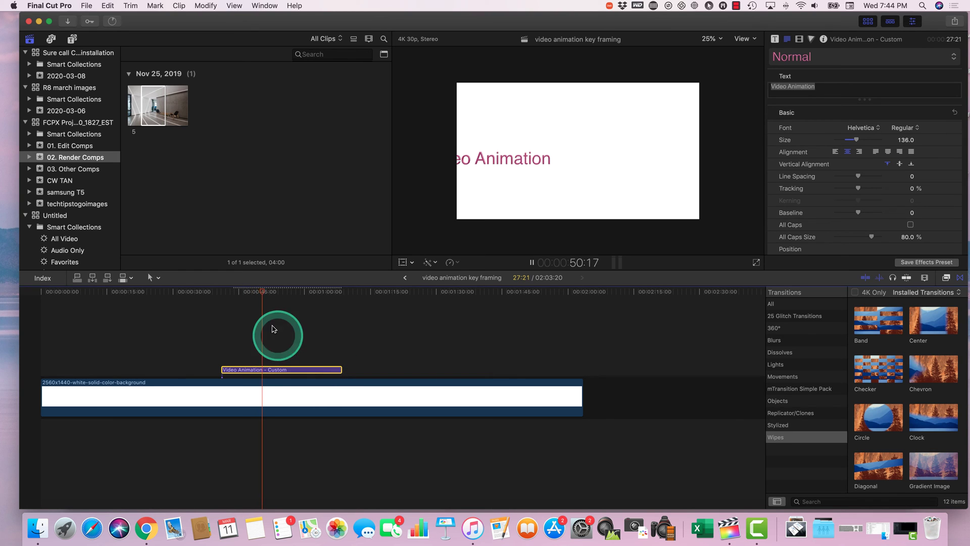
left_click_drag(274, 295, 243, 312)
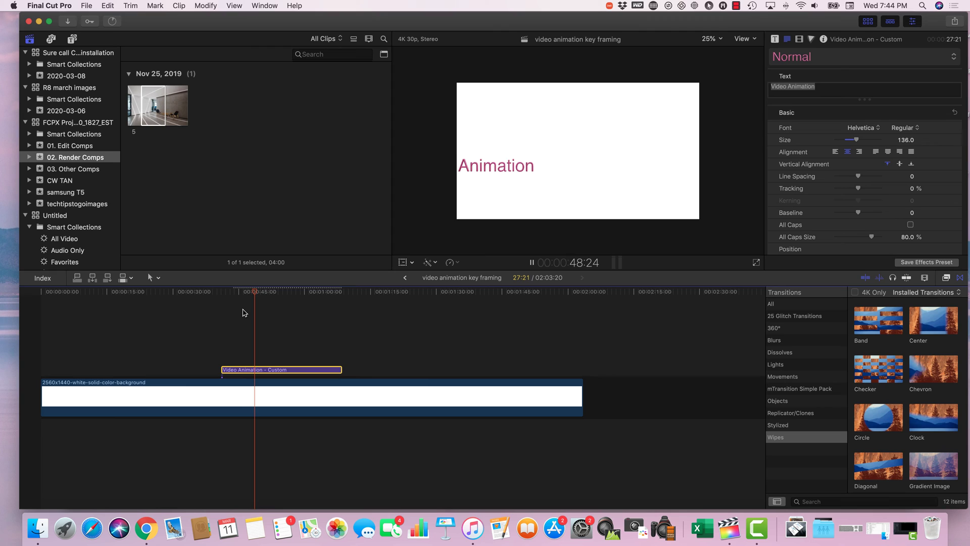
left_click(244, 318)
left_click_drag(245, 320, 258, 308)
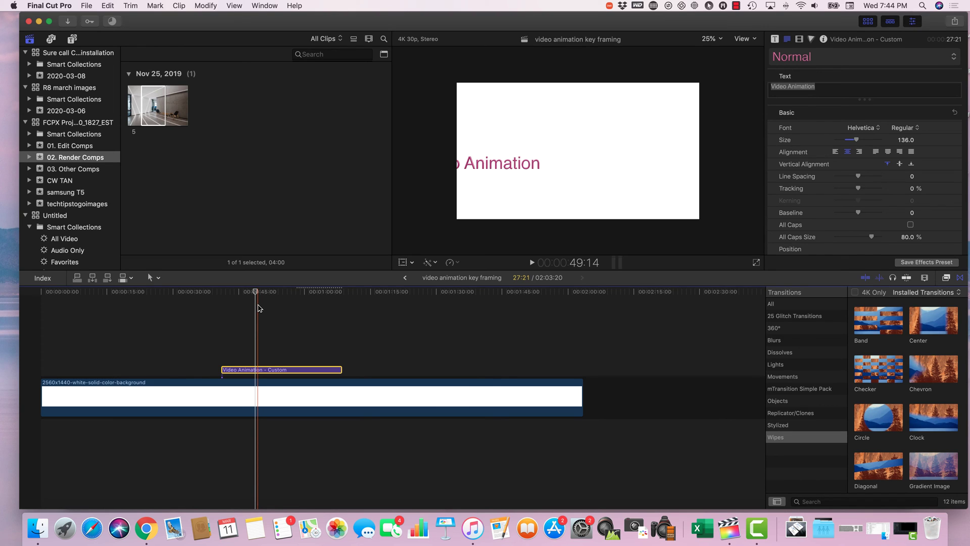
left_click_drag(258, 309, 258, 292)
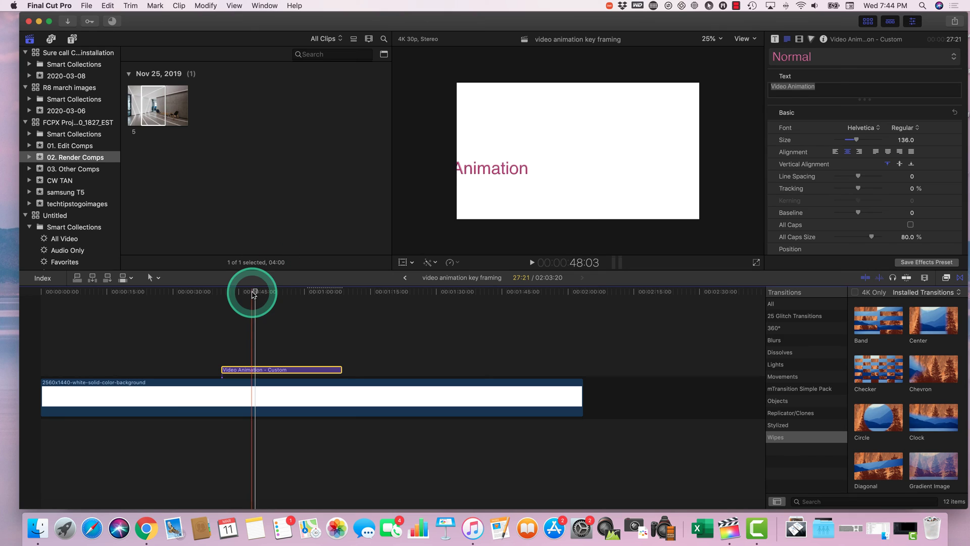
left_click_drag(254, 294, 217, 325)
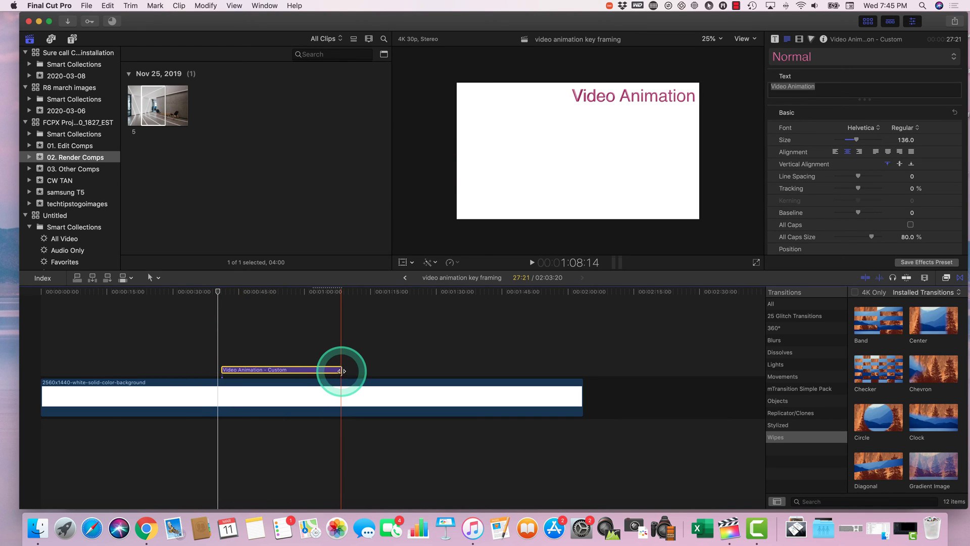
Step: Shorten the Video Animation title clip to about 13 seconds, then delete it
left_click_drag(341, 370, 278, 371)
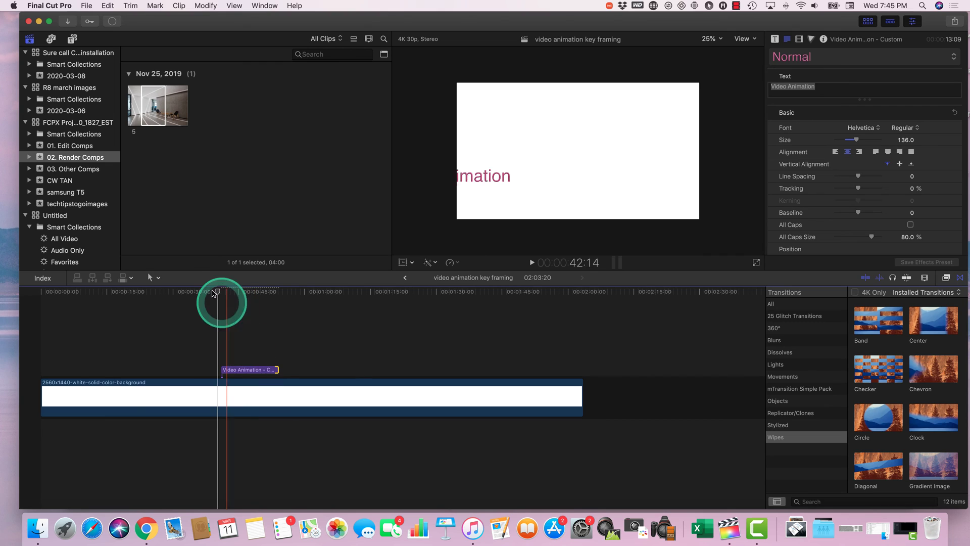
left_click(256, 372)
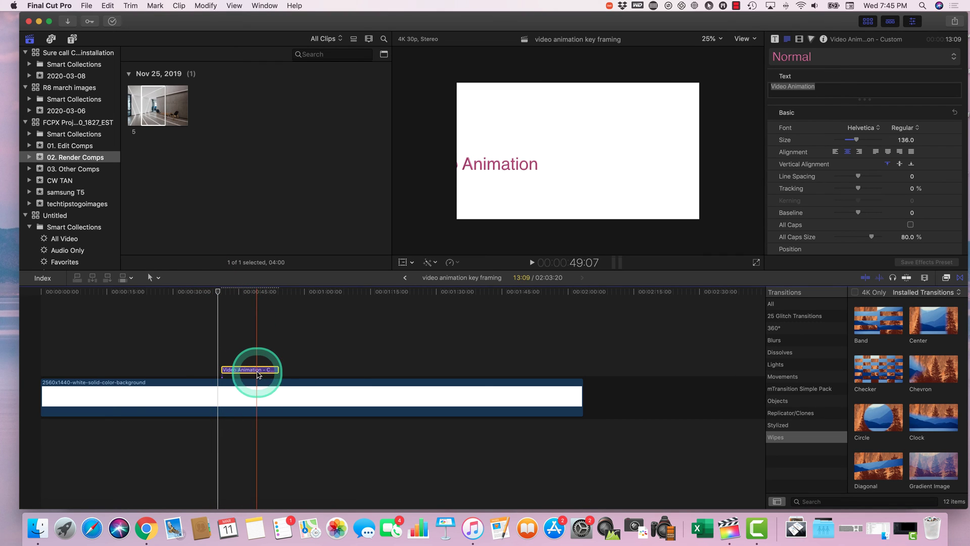
key("Delete")
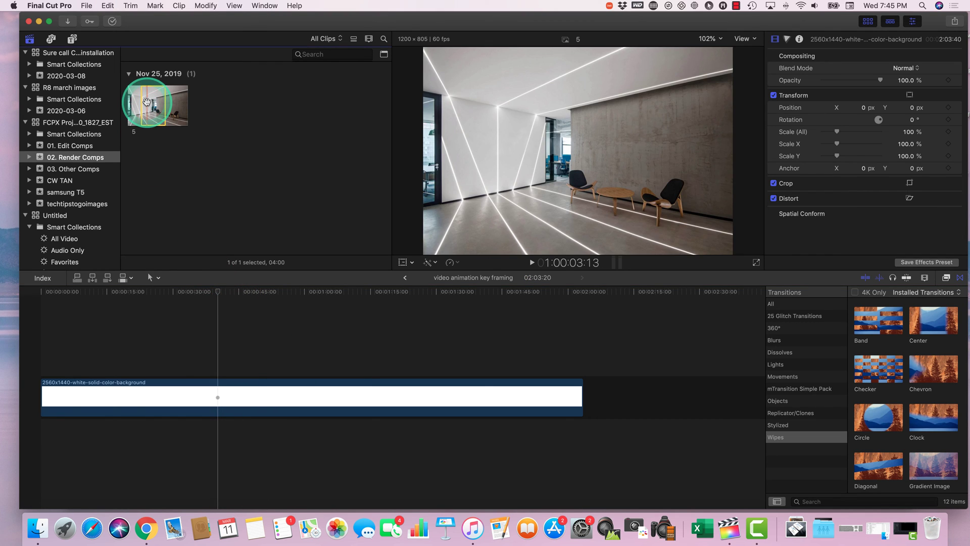
Step: Place photo '5' as a connected clip above the white background and extend it
left_click_drag(268, 287, 341, 354)
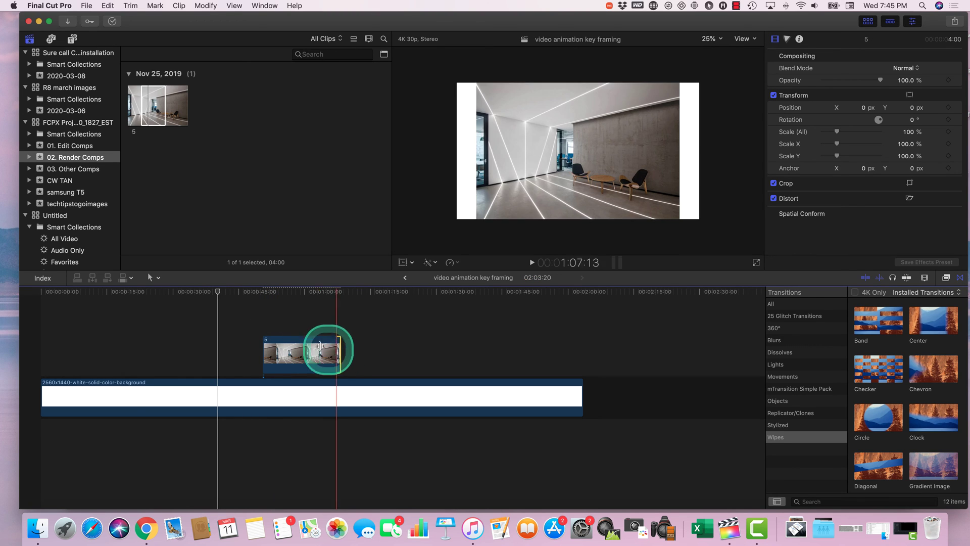
left_click(217, 289)
left_click_drag(217, 292, 267, 298)
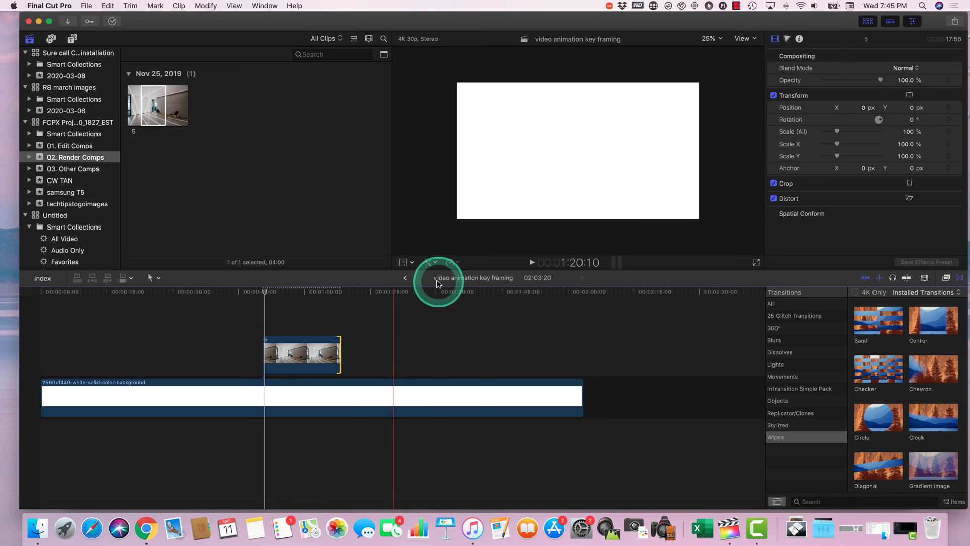
Step: Turn on on-screen Transform controls and set the viewer zoom to 12.5%
left_click(412, 262)
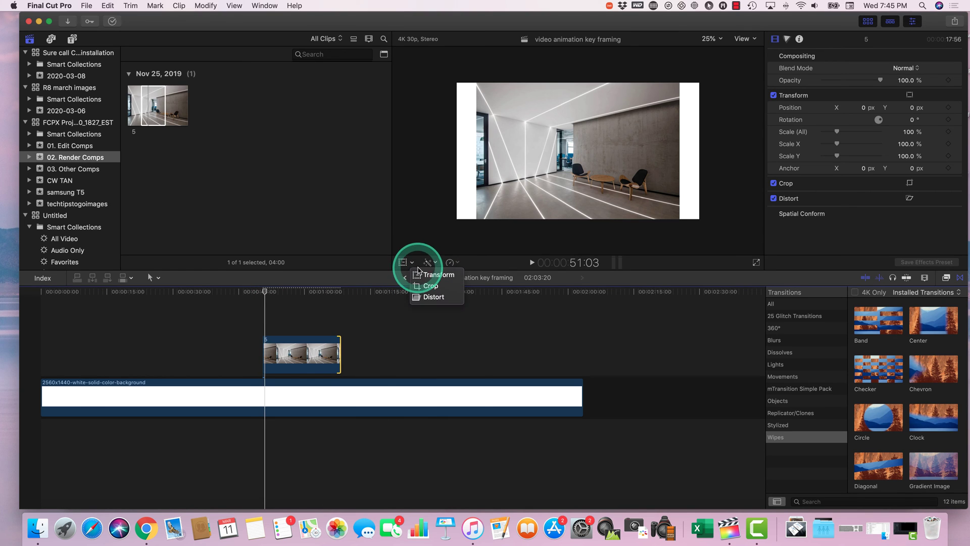
left_click(427, 279)
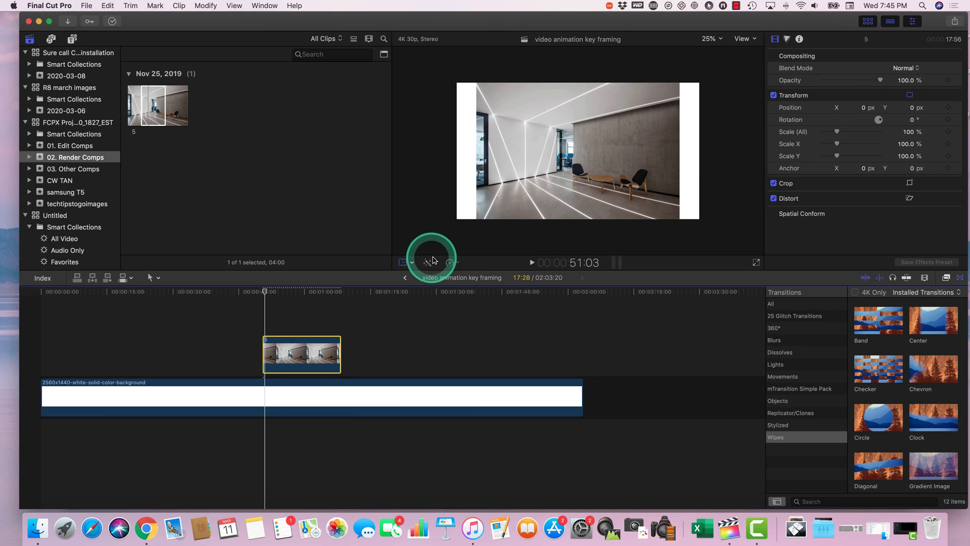
left_click(585, 146)
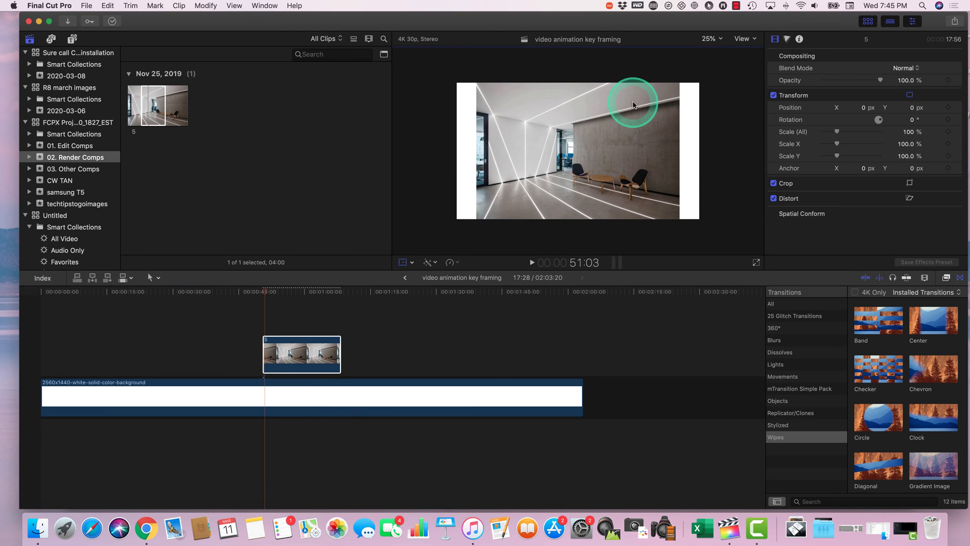
left_click(720, 40)
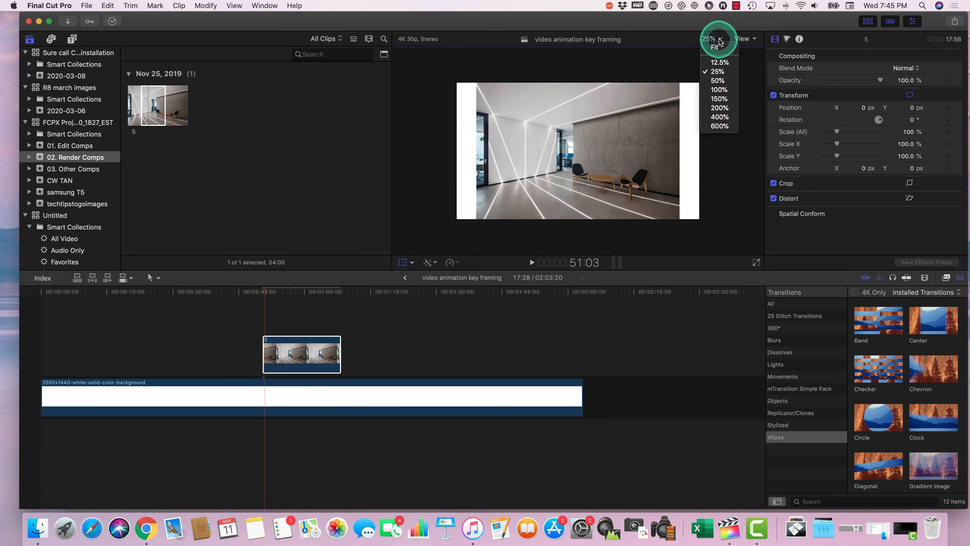
left_click(718, 63)
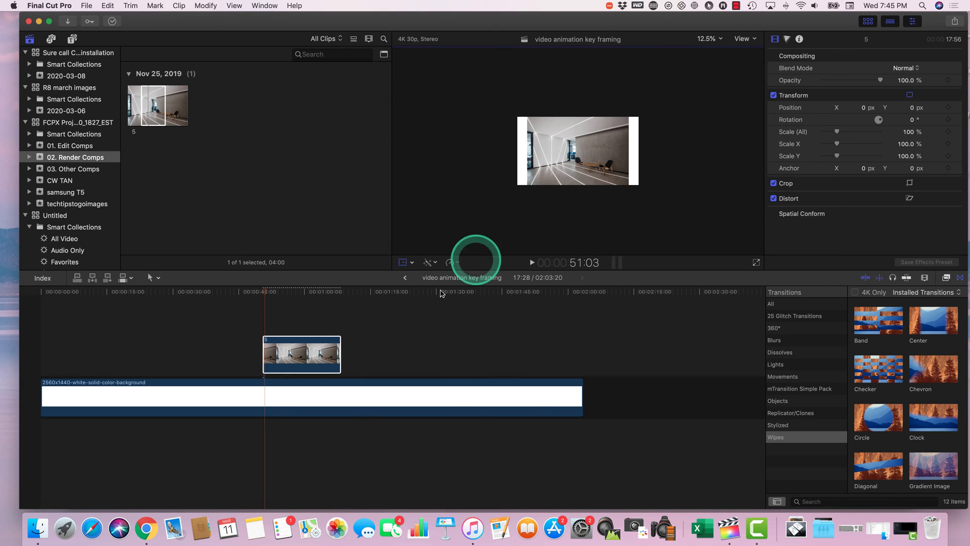
Step: Select the photo clip, switch to Transform handles, and nudge the photo left
left_click(298, 347)
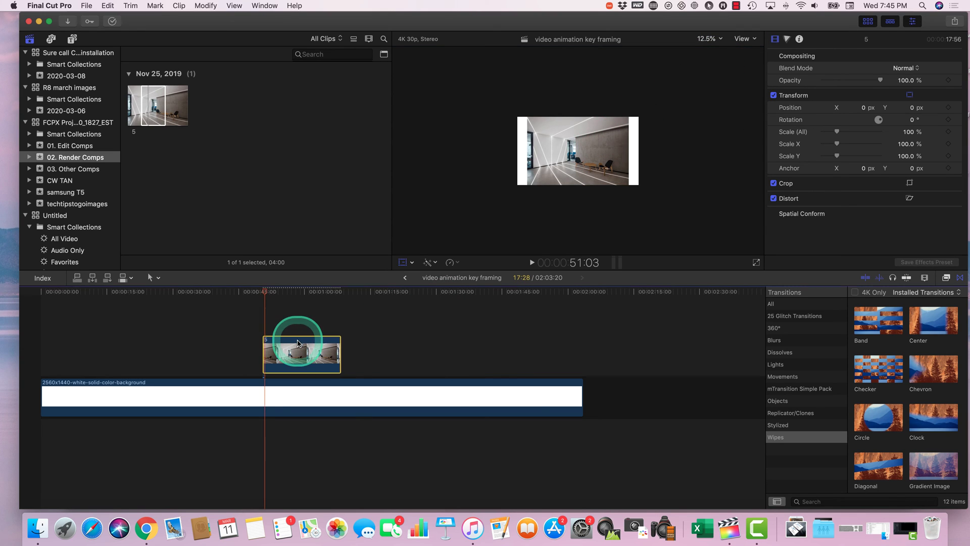
left_click(409, 262)
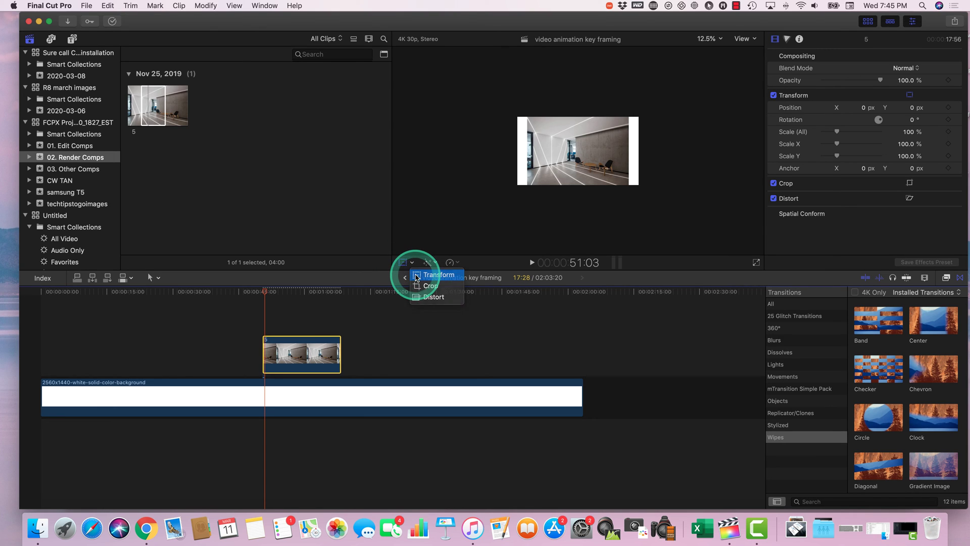
left_click(265, 302)
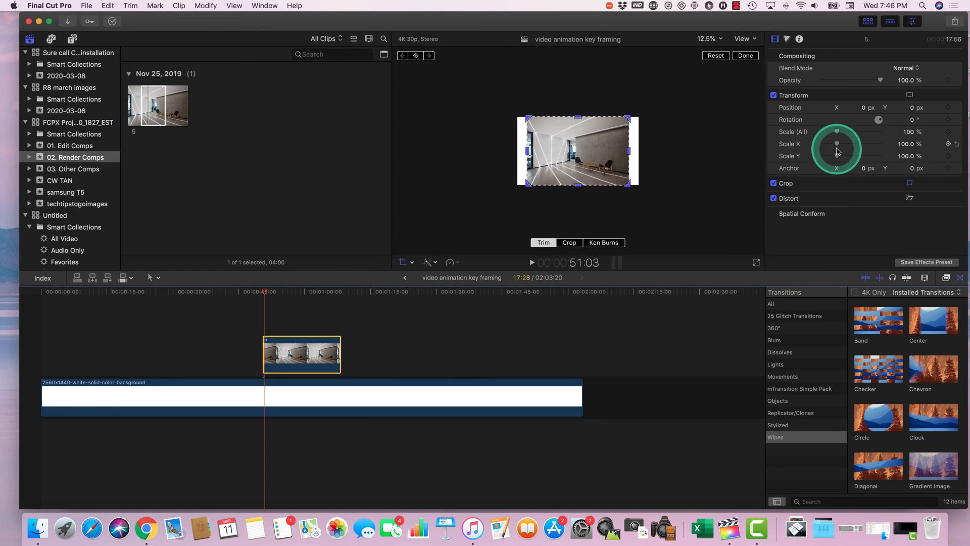
left_click(412, 263)
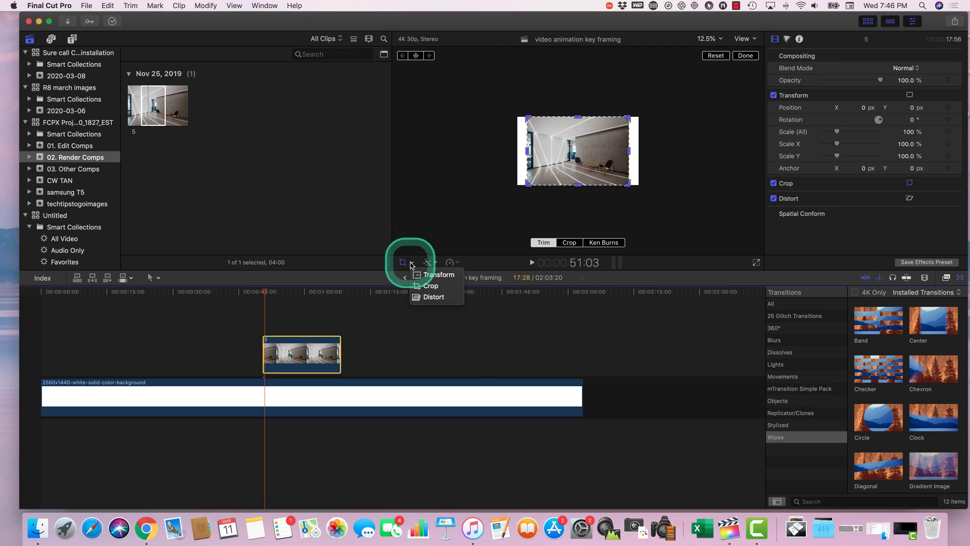
left_click(426, 274)
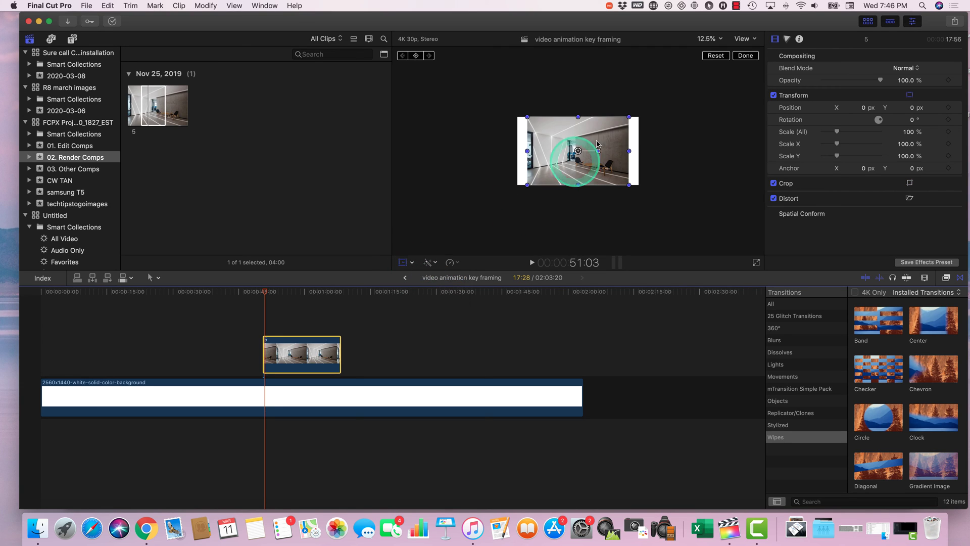
left_click_drag(592, 138, 562, 143)
Step: At 50% viewer zoom, scale the photo to 17.79% and place it at X -1646.3, Y -177.5
left_click(721, 40)
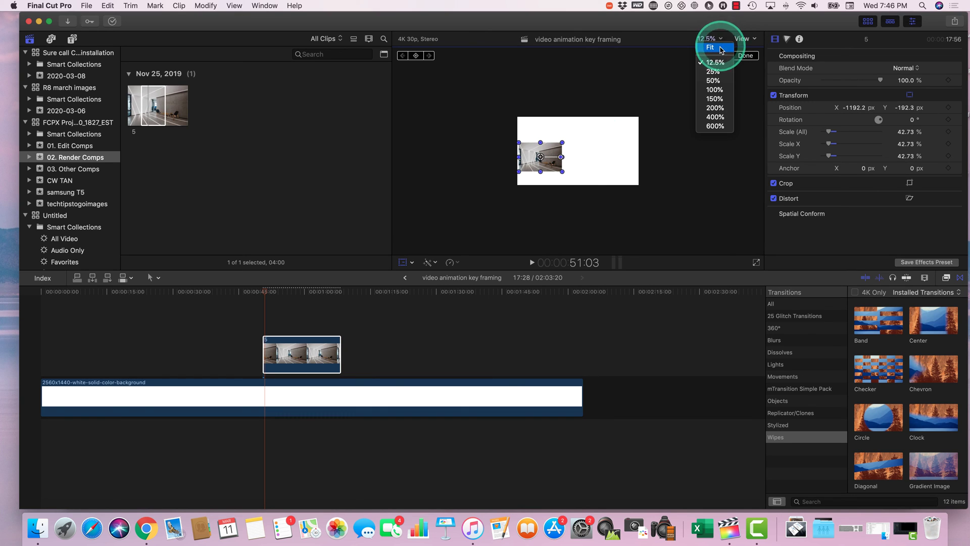
left_click(718, 80)
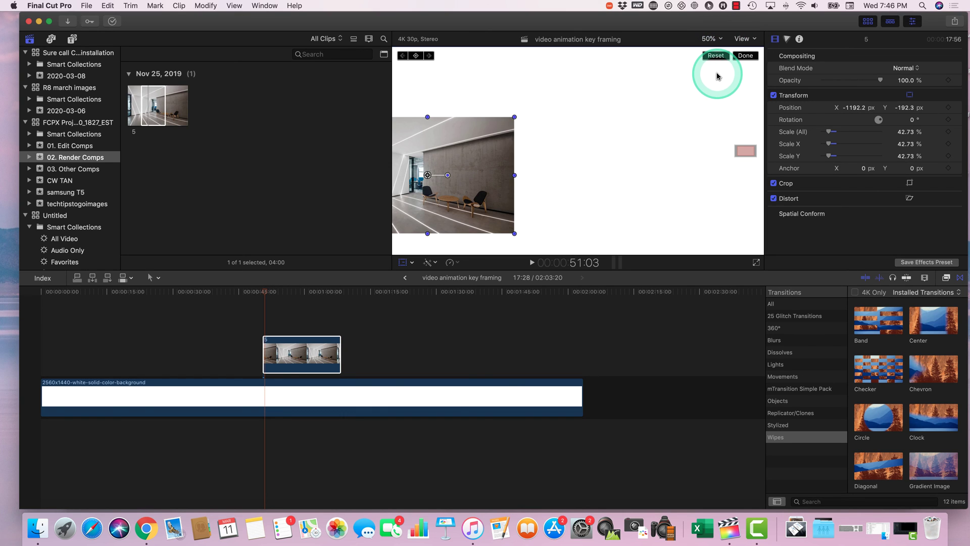
left_click_drag(513, 169, 450, 181)
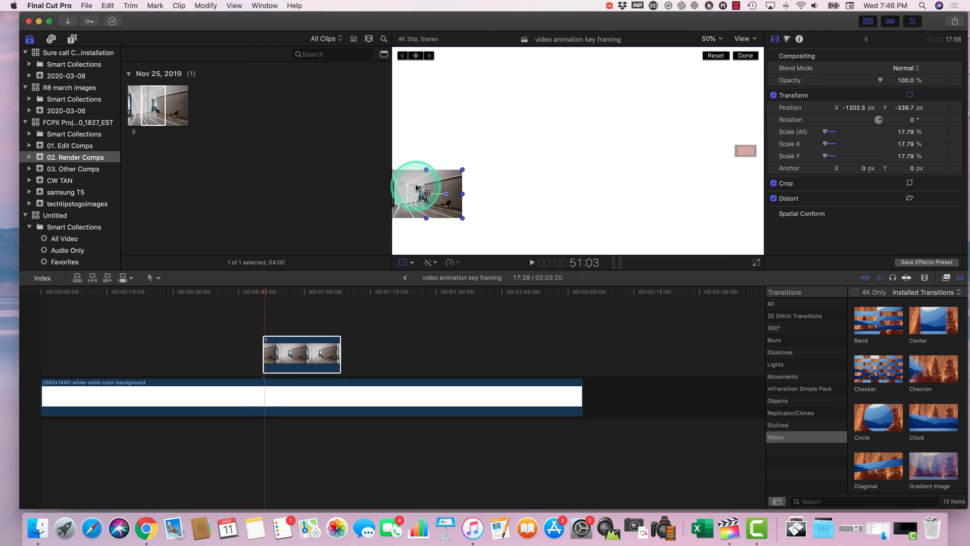
left_click_drag(419, 187, 396, 168)
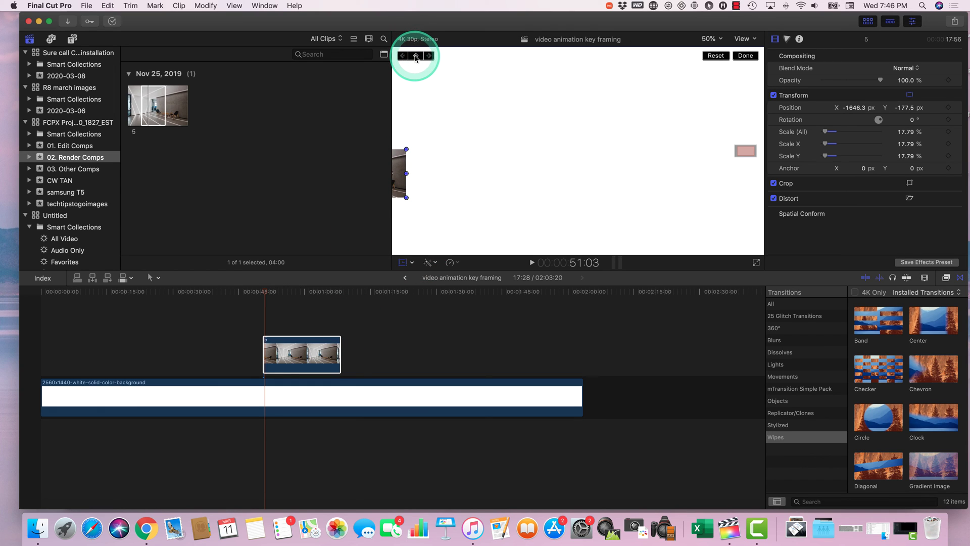
Step: Keyframe the photo's start, then later move it to X -668.1, Y 610.5 near the top
left_click(416, 56)
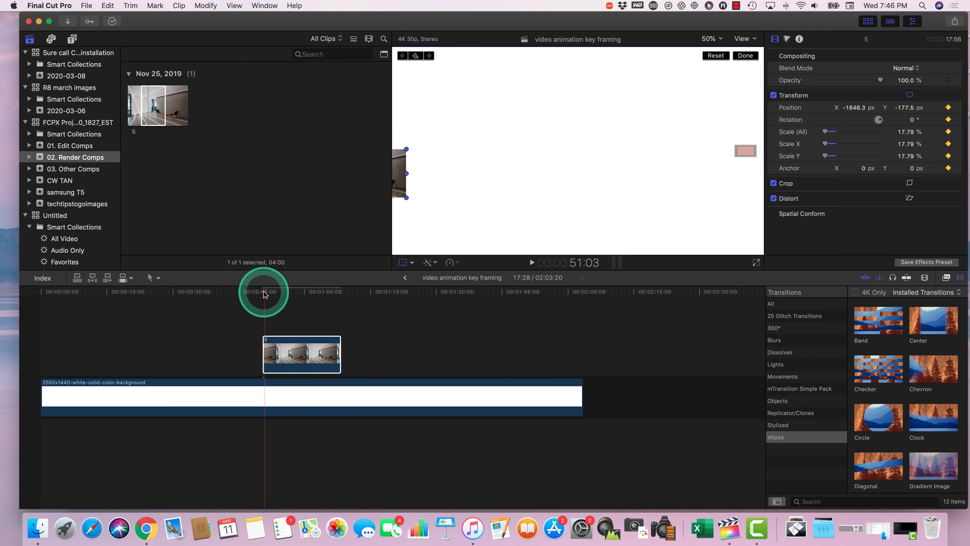
left_click_drag(265, 294, 332, 298)
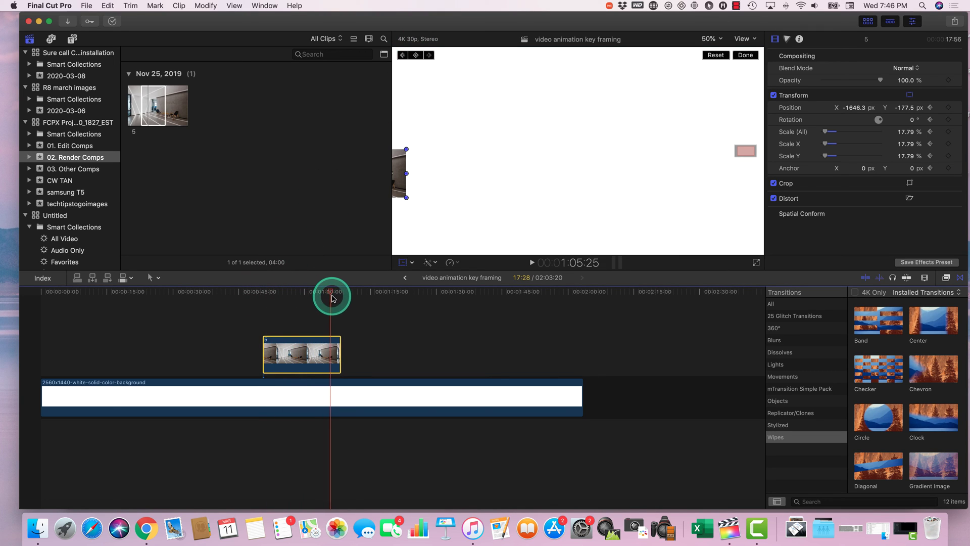
left_click(397, 174)
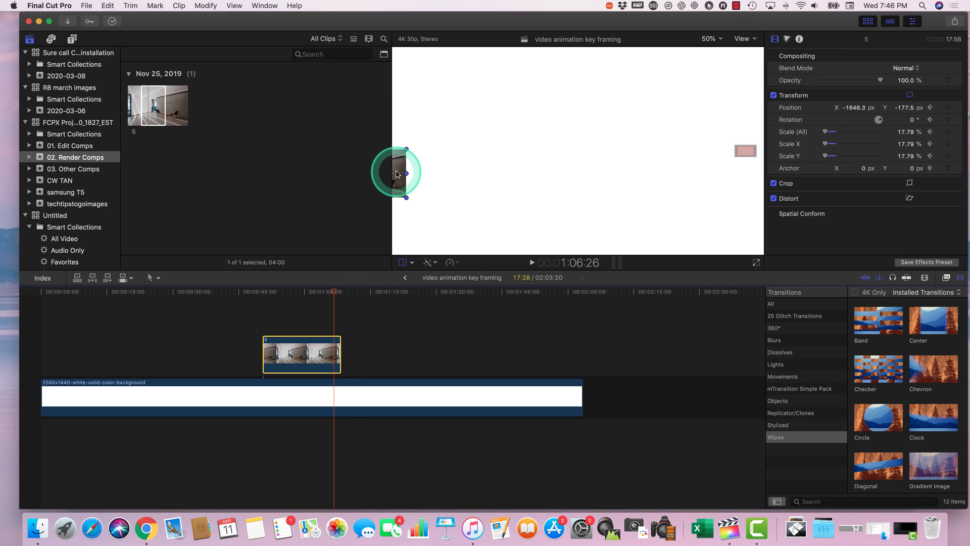
left_click_drag(395, 175, 519, 77)
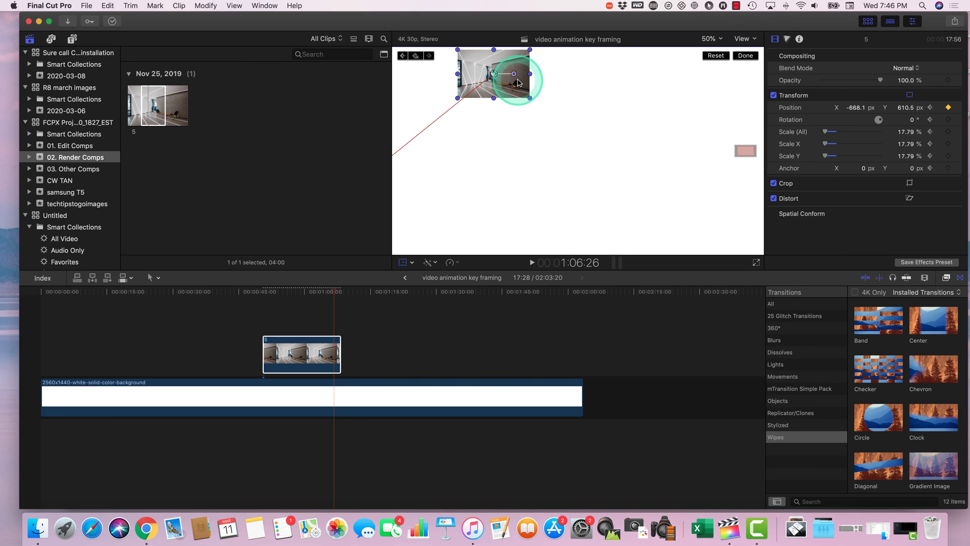
Step: Finish the transform and play back from about 47 seconds to preview the photo's motion
left_click(745, 56)
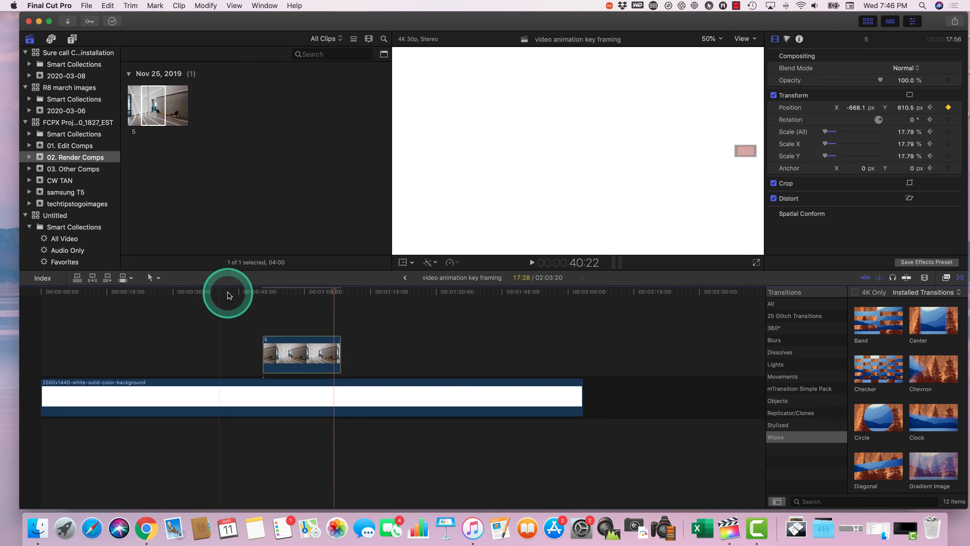
left_click_drag(227, 295, 253, 304)
key("space")
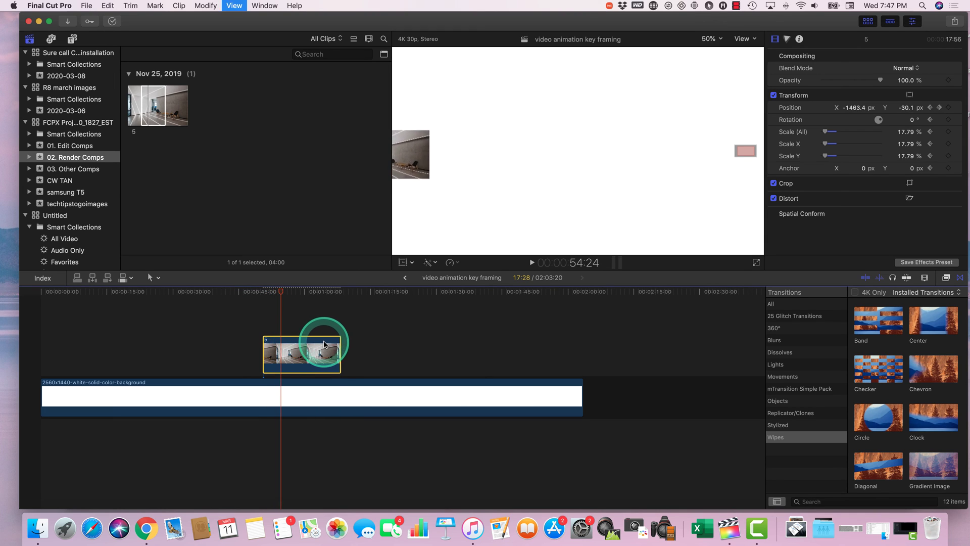
key("space")
Step: Trim the photo clip's end shorter and break the compound clip apart with Cmd+Shift+G
left_click_drag(342, 356, 298, 342)
left_click_drag(280, 292, 259, 298)
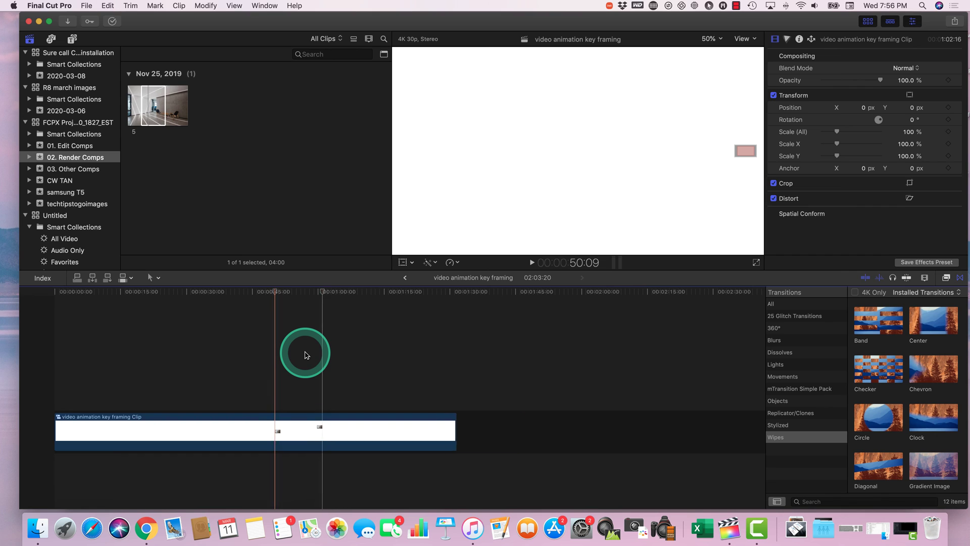
key("super+shift+g")
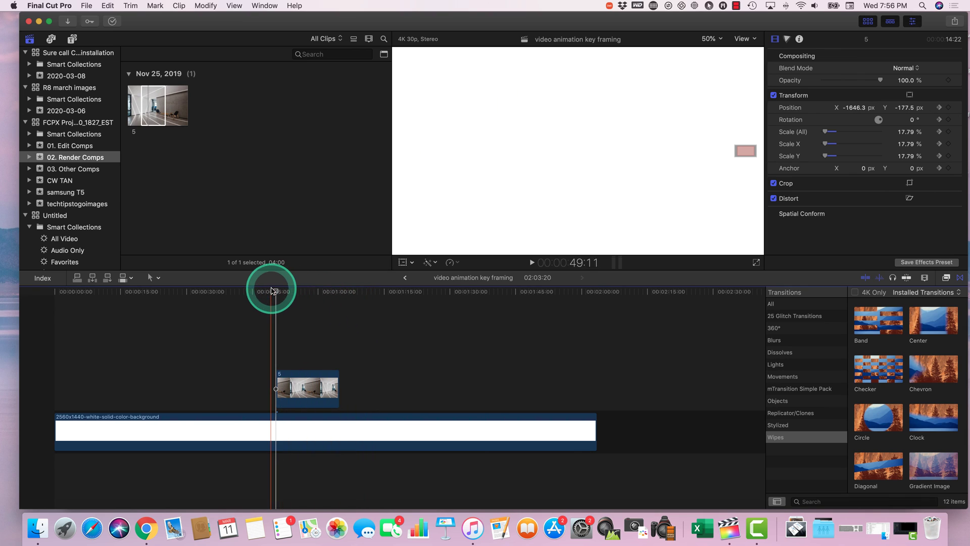
left_click_drag(275, 292, 261, 353)
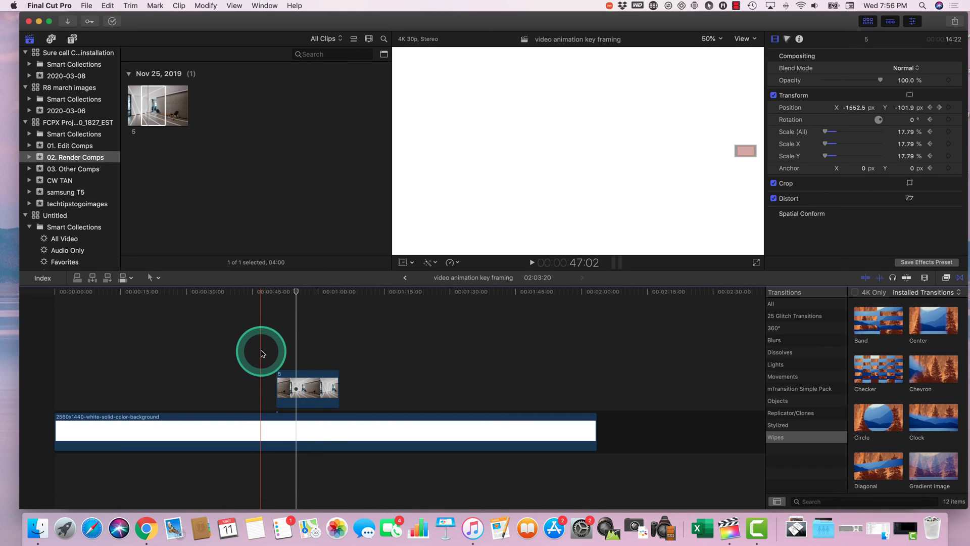
Step: Select all clips and combine them into the compound clip 'video animation key framing Clip'
key("super+a")
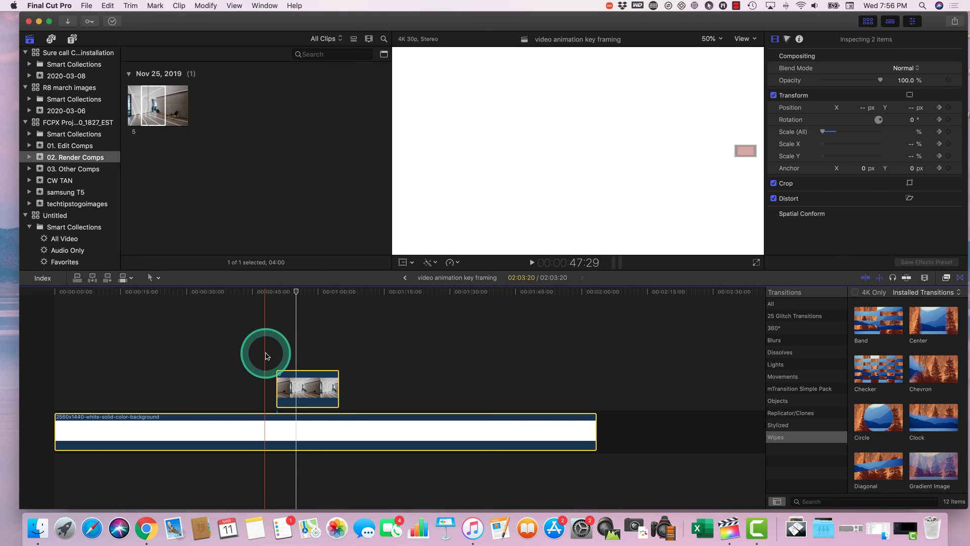
right_click(303, 386)
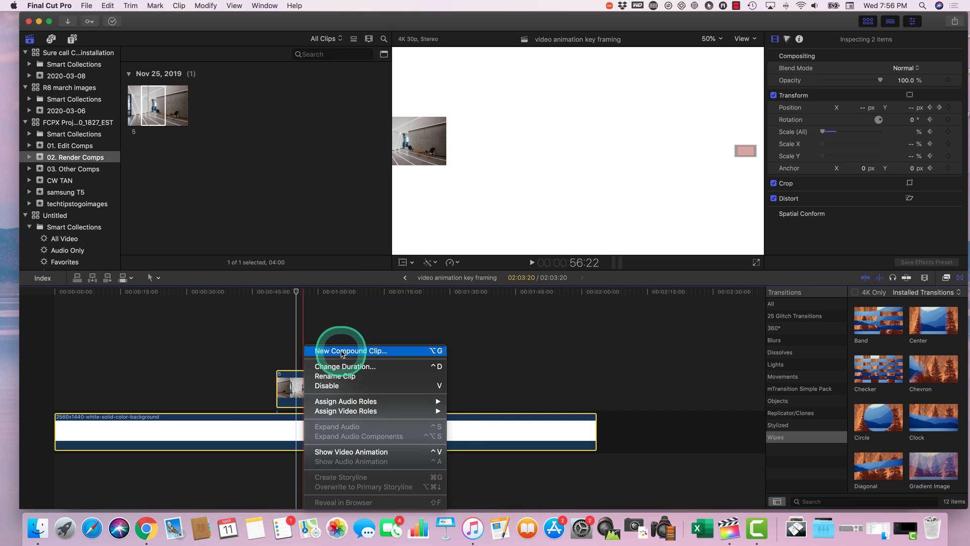
left_click(343, 351)
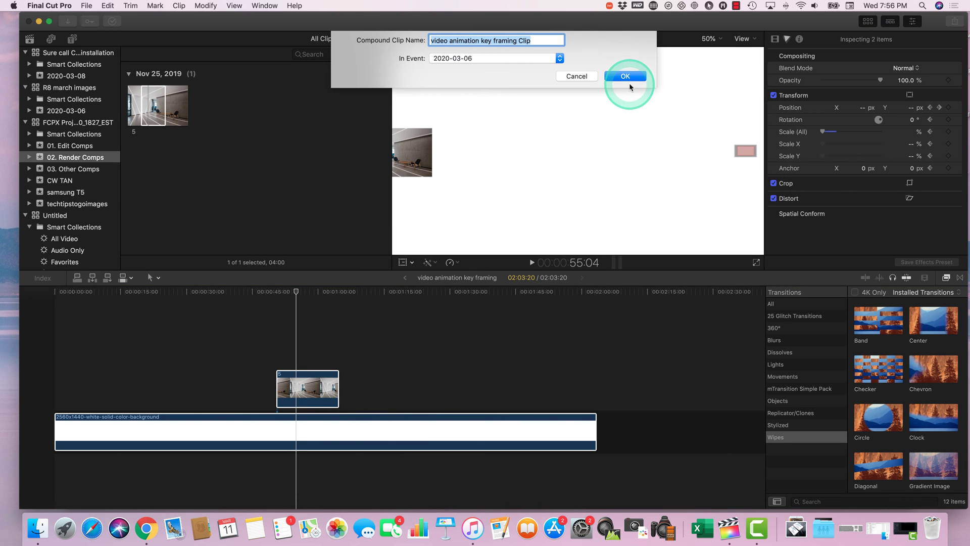
left_click(636, 76)
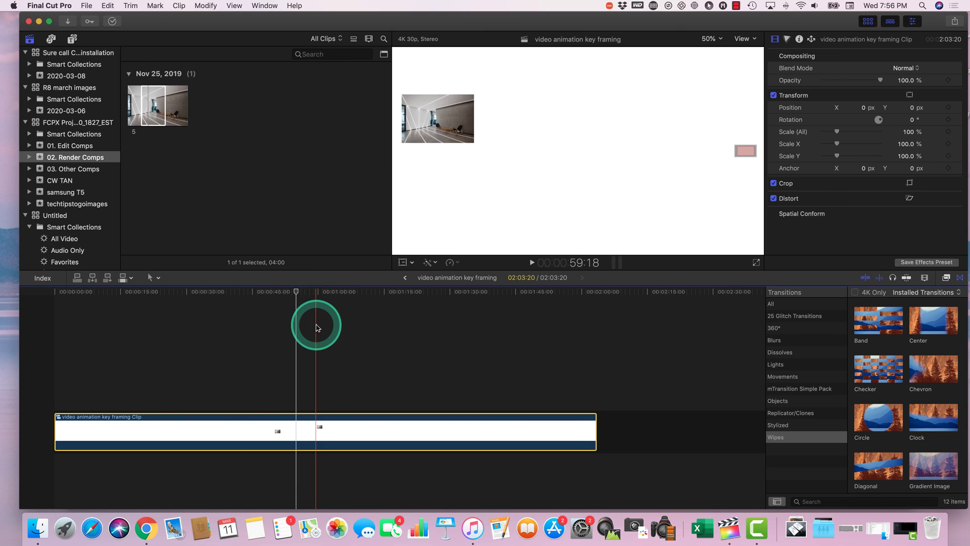
key("super+equal")
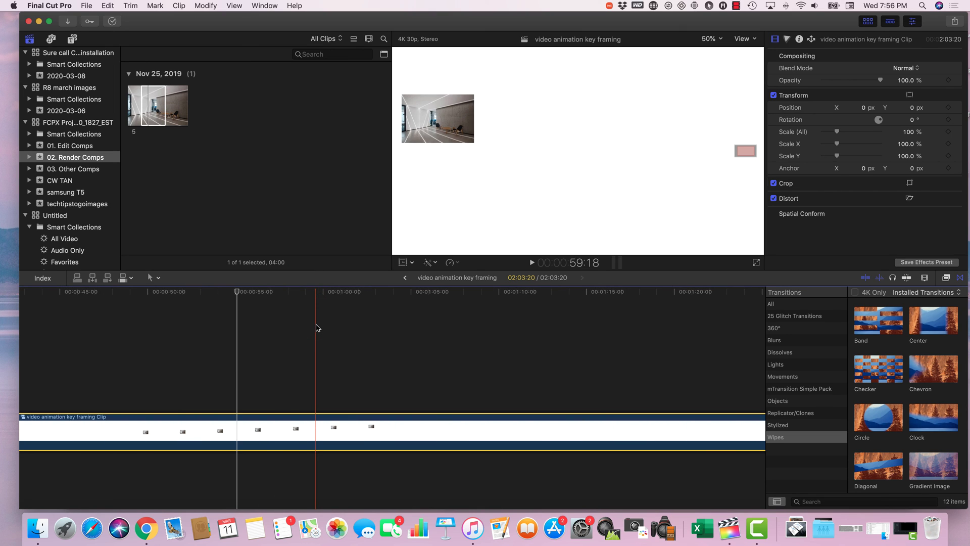
Step: Play the compound clip and park the playhead at about 49 seconds
key("super+minus")
left_click_drag(316, 325, 229, 397)
key("space")
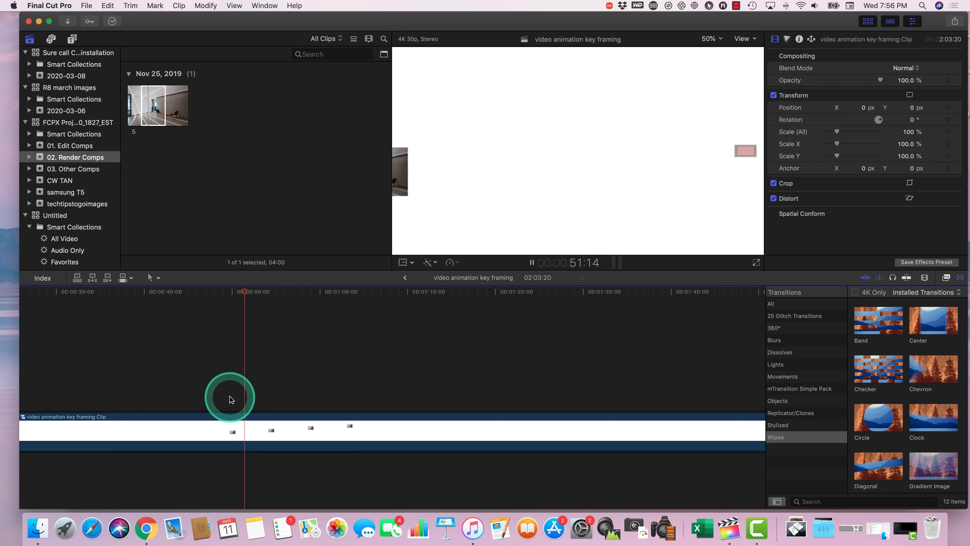
left_click(229, 399)
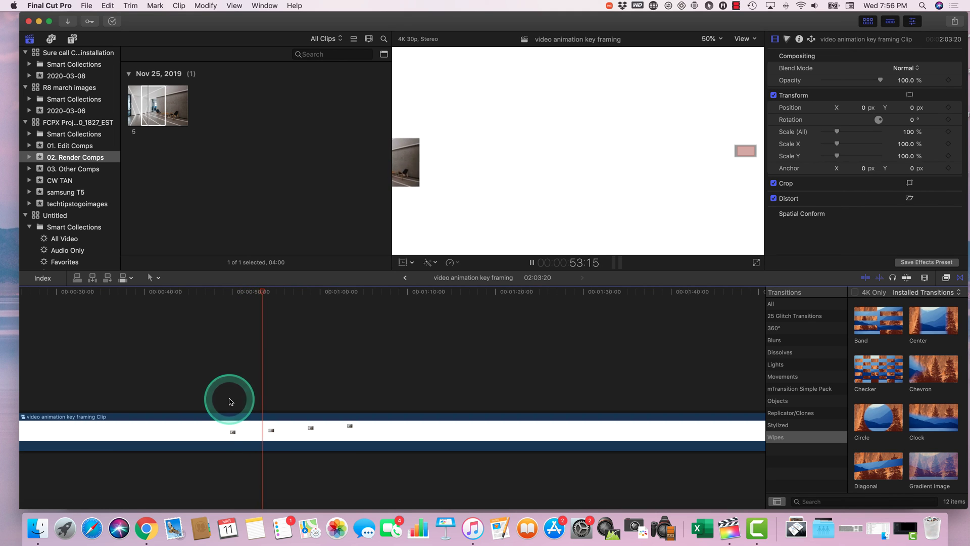
left_click_drag(267, 310, 232, 423)
Step: Blade the compound clip at two points and lift the middle piece above the storyline
key("b")
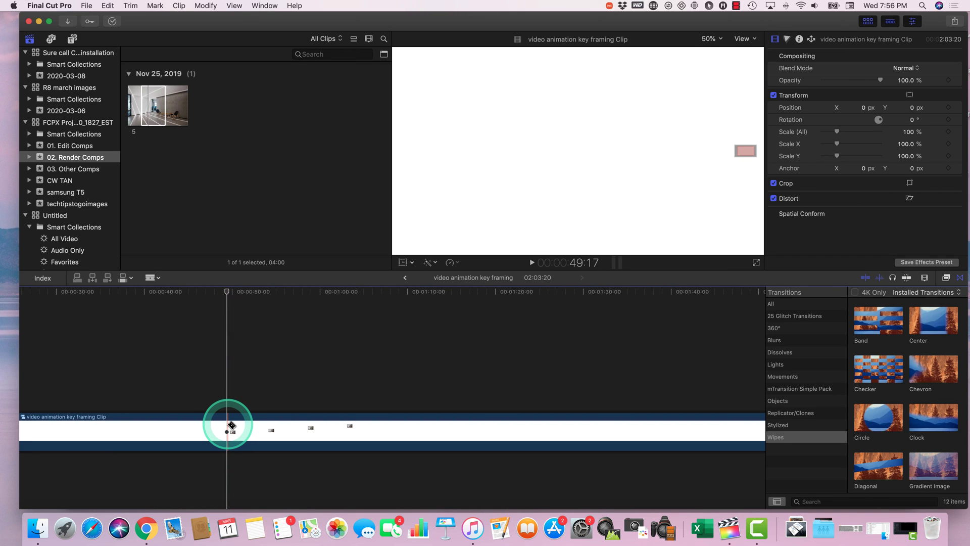
left_click(230, 425)
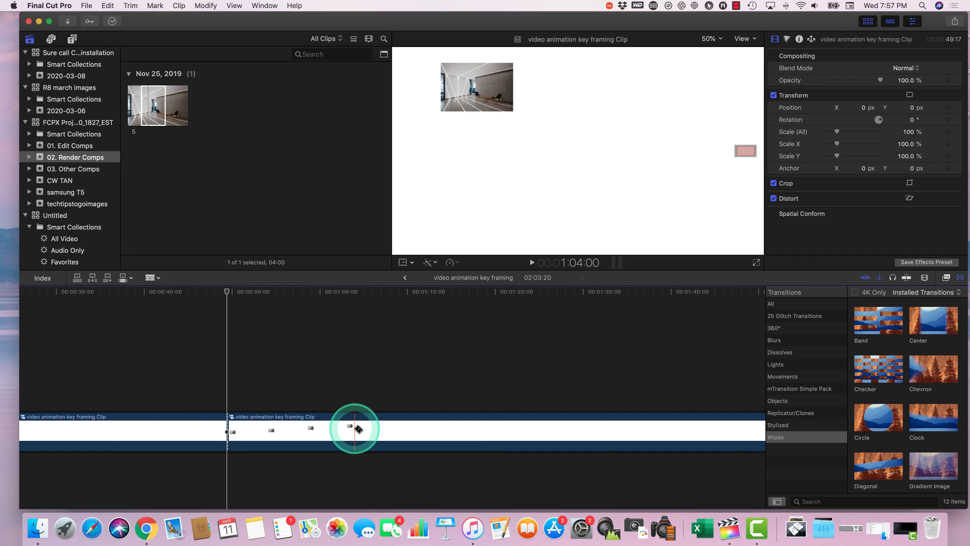
left_click(356, 429)
key("a")
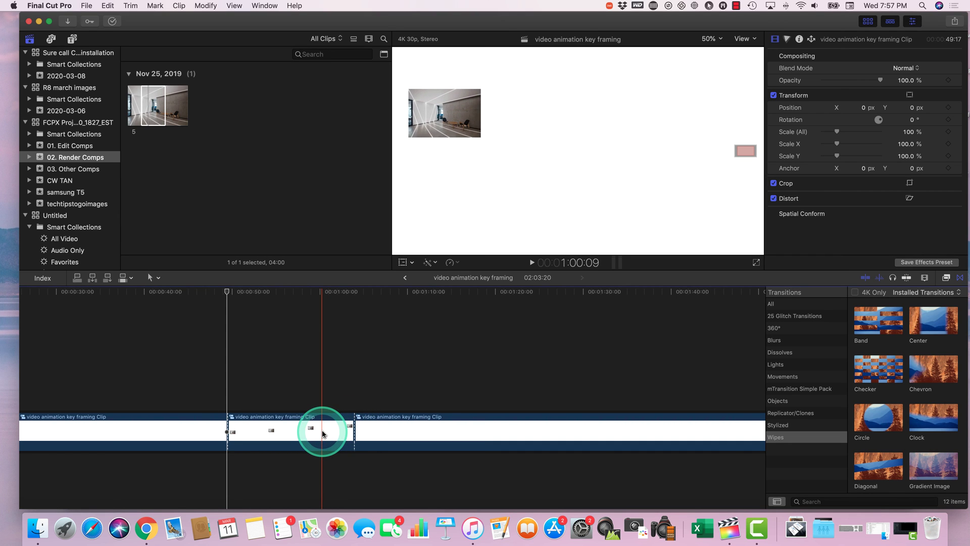
left_click_drag(323, 433, 276, 387)
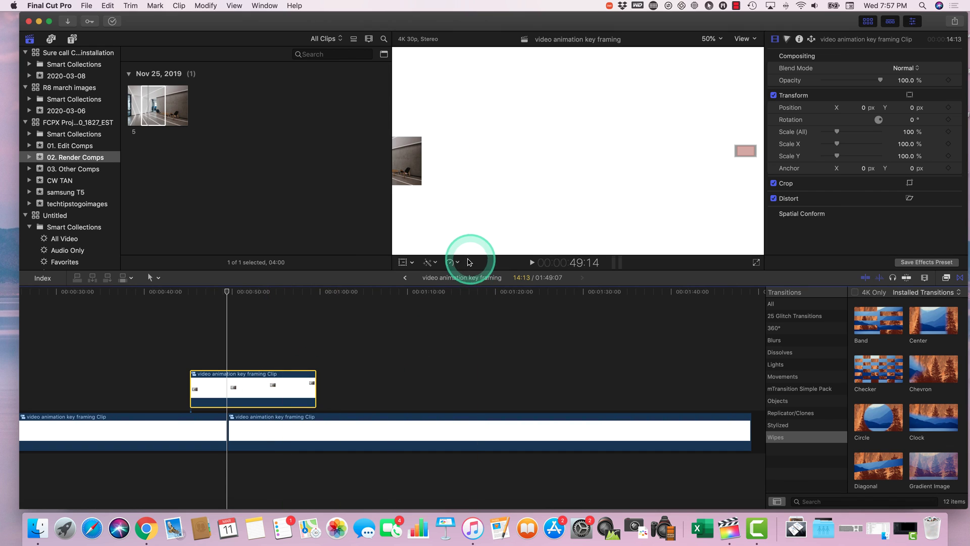
Step: Retime the lifted clip to Fast 20x (2000% speed)
left_click(457, 263)
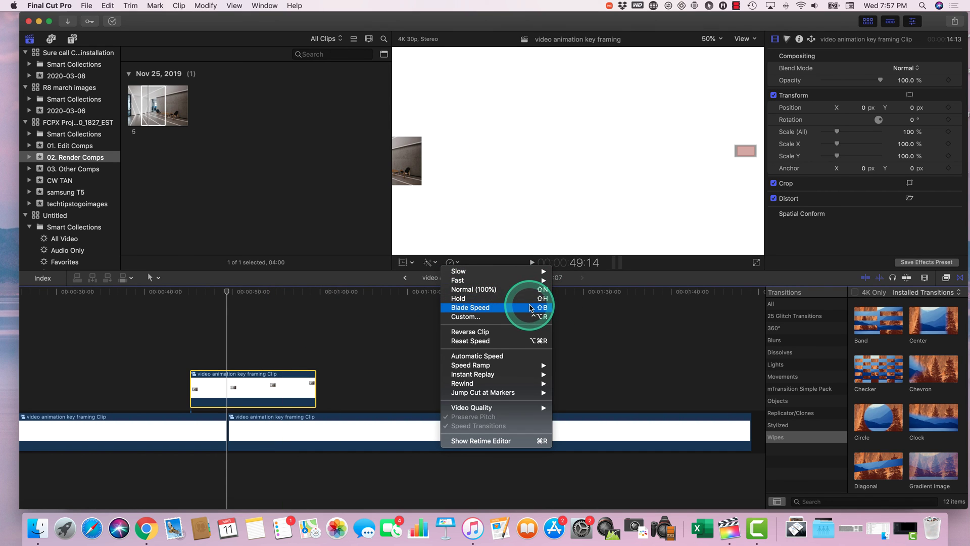
mouse_move(521, 280)
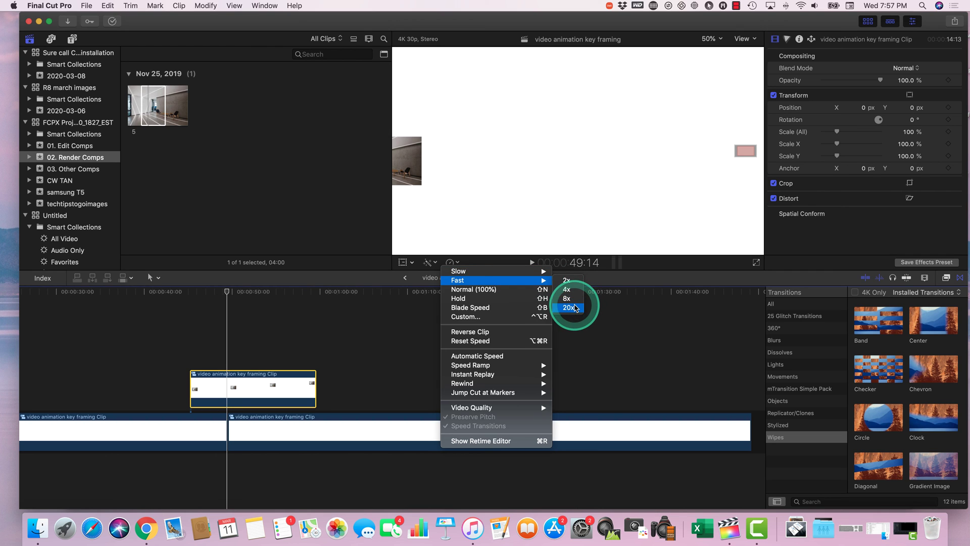
left_click(573, 308)
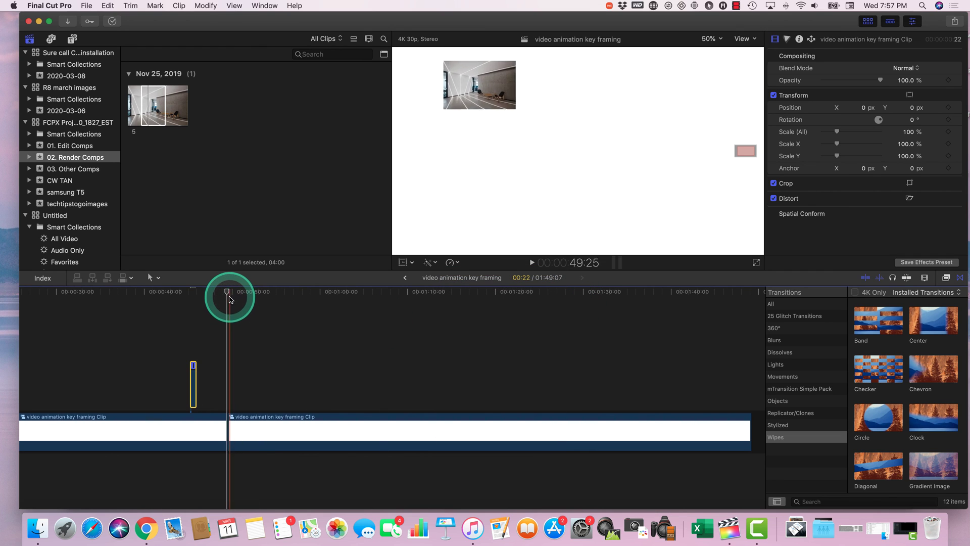
Step: Play back from about 42 seconds, extend the sped-up clip's end, and replay the section
left_click_drag(228, 296, 167, 306)
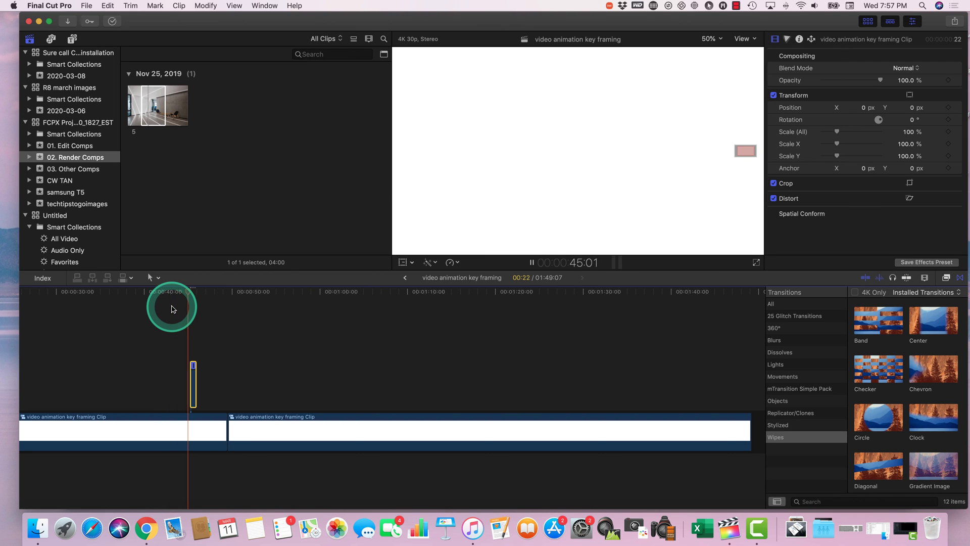
key("space")
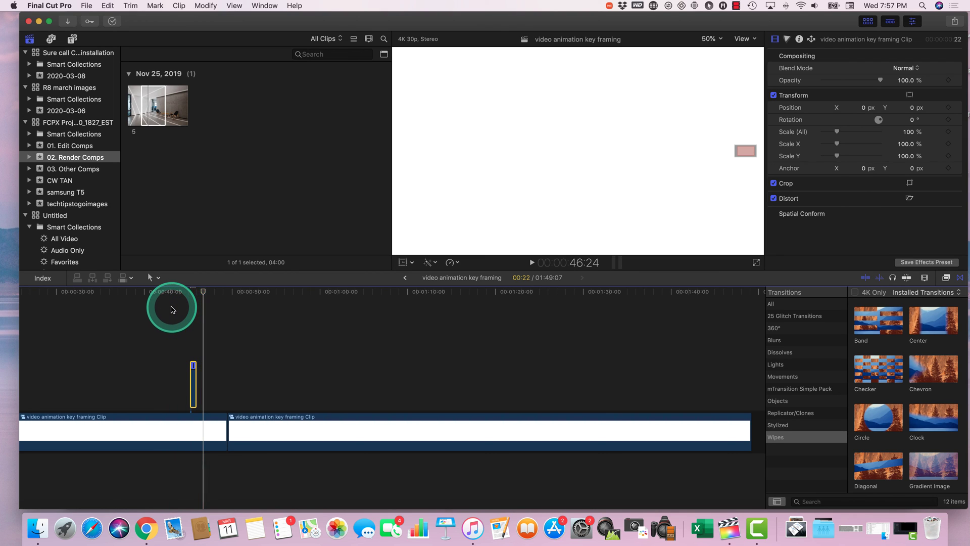
left_click_drag(196, 378, 221, 379)
left_click_drag(197, 292, 193, 295)
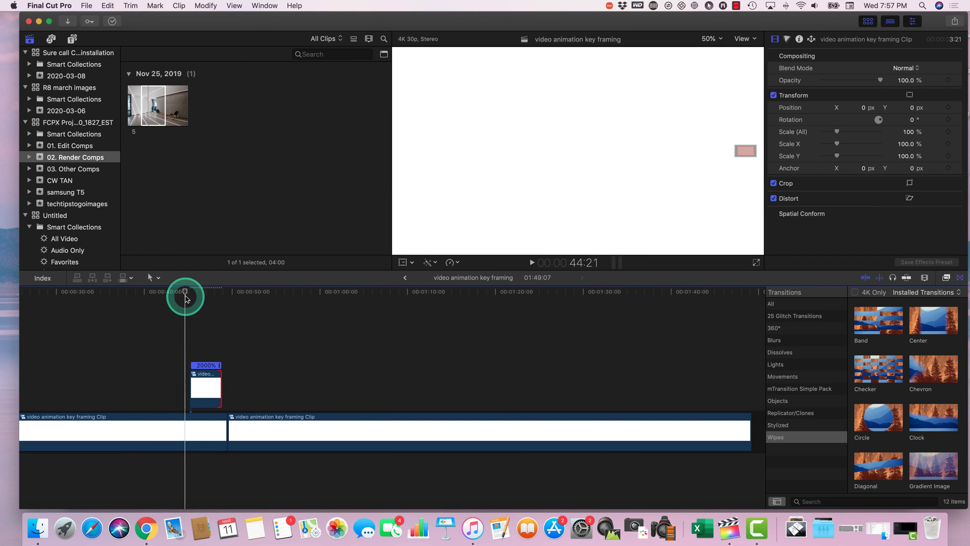
key("space")
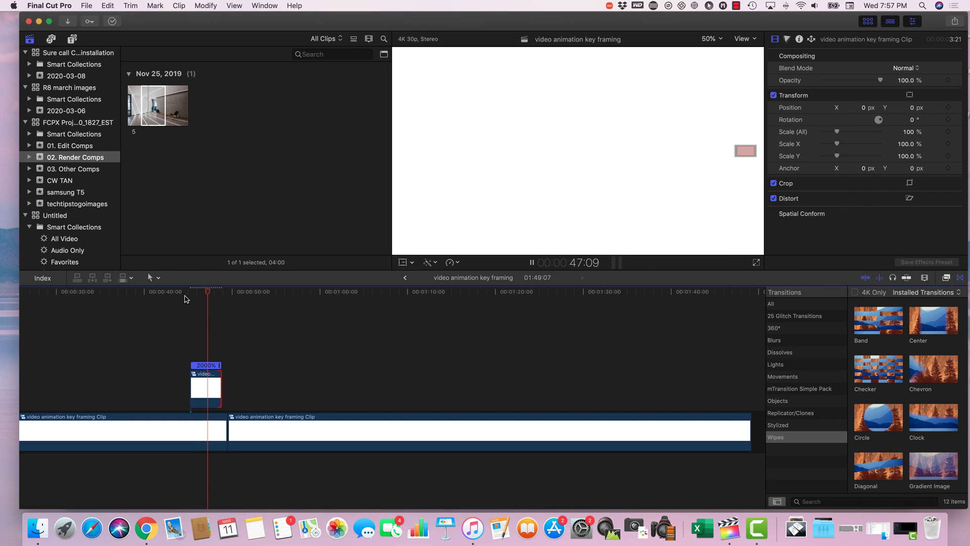
Step: Move the 2000% clip later so it starts around 0:52, past the storyline cut
left_click(195, 292)
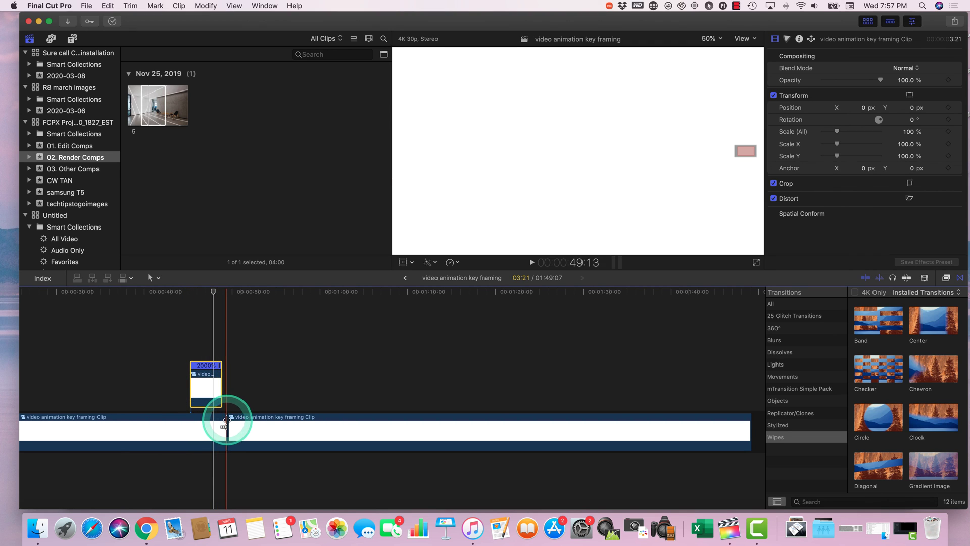
left_click_drag(212, 391, 292, 377)
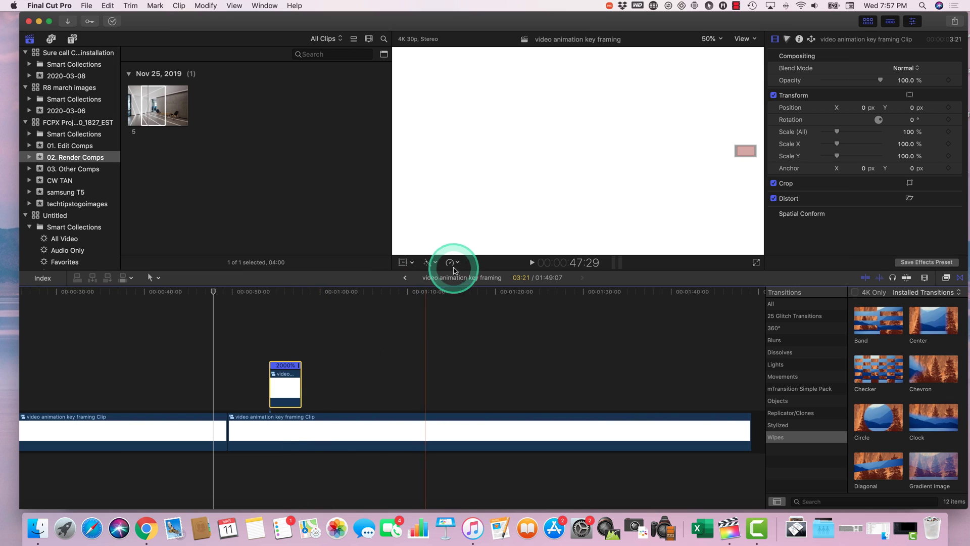